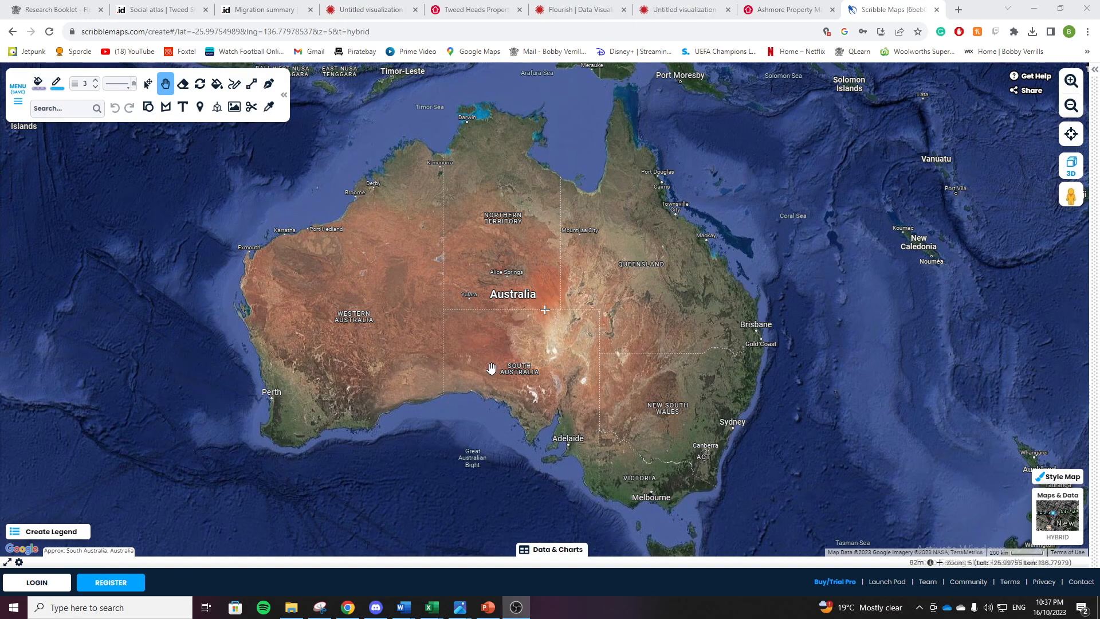
Switch to the Gold Coast housing affordability workbook in Excel and look through its first data sheets, returning to the Migration sheet
mouse_move(432, 608)
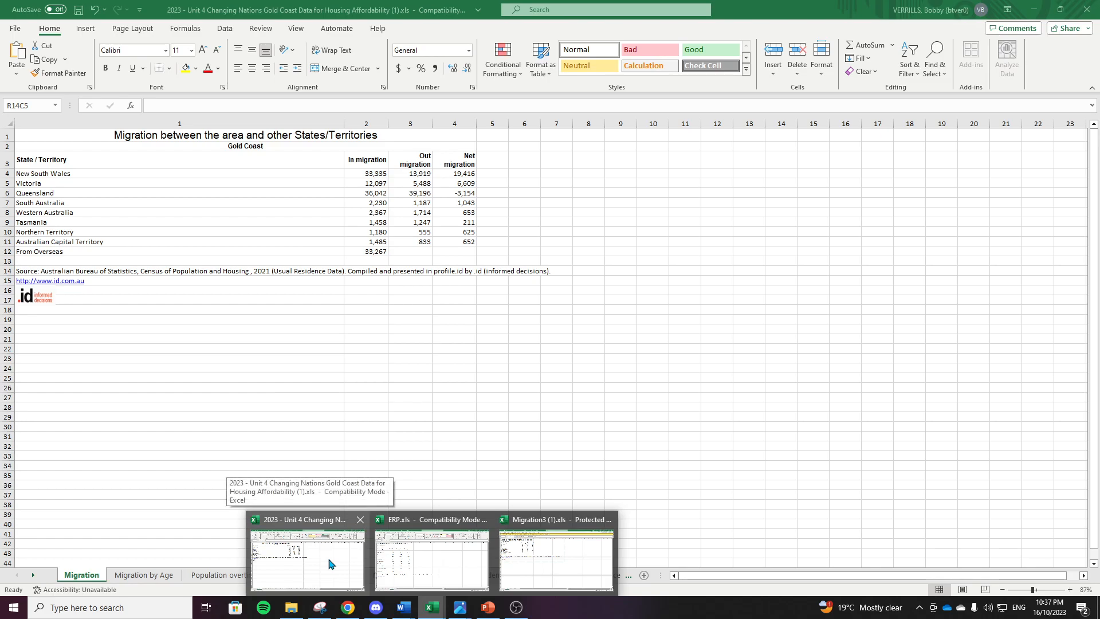
click(329, 562)
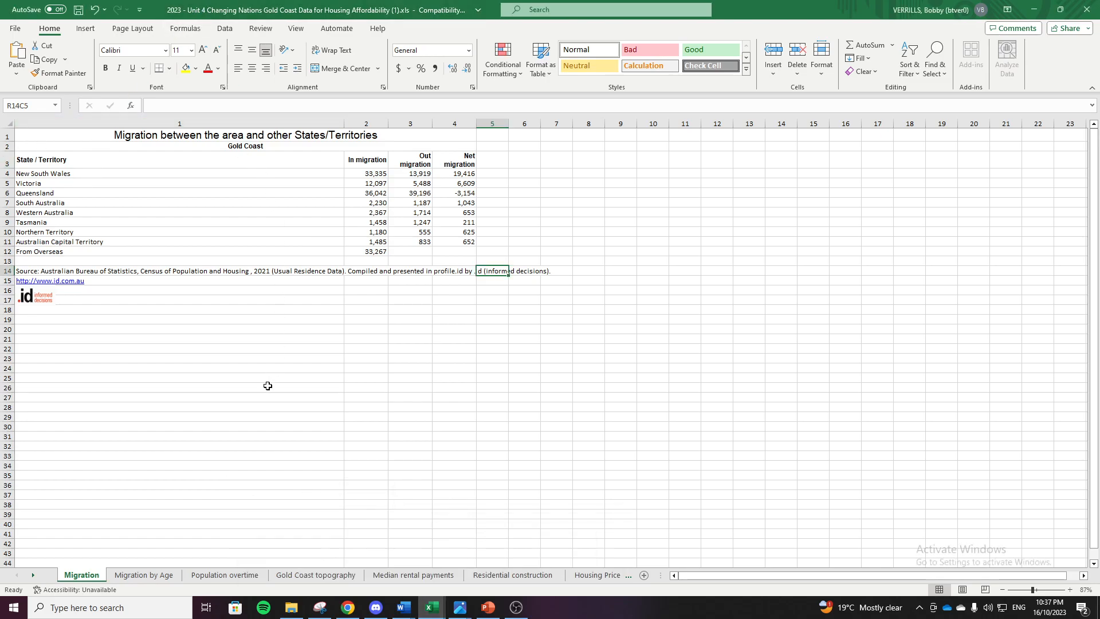
click(144, 576)
click(211, 580)
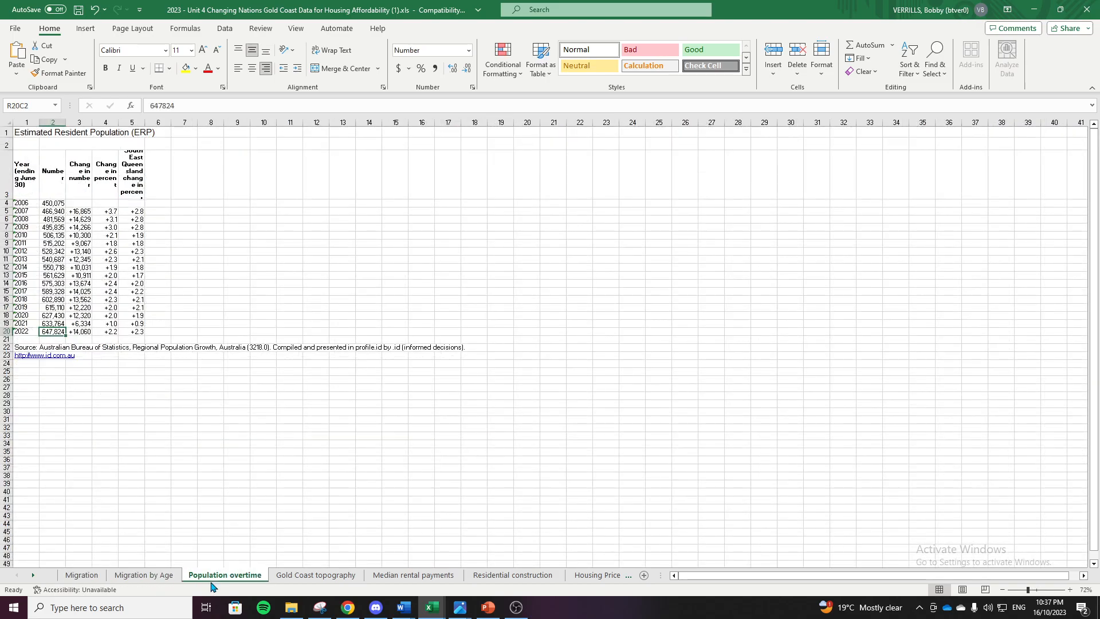
click(291, 577)
click(86, 575)
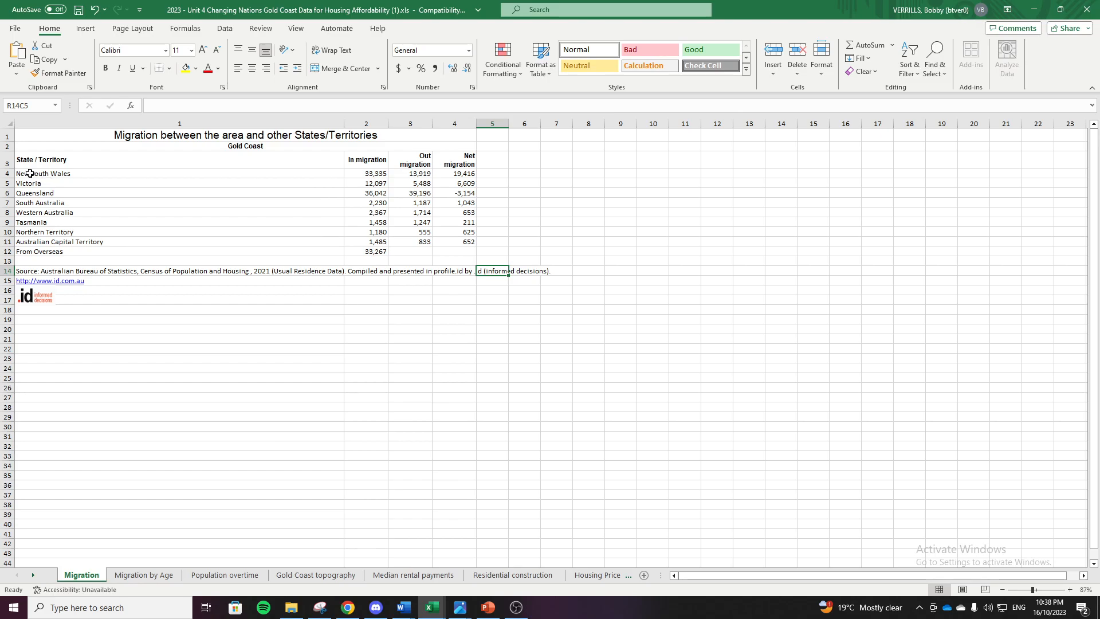
Examine the state list and the in, out and net migration columns of the Gold Coast migration table
drag(39, 161, 90, 253)
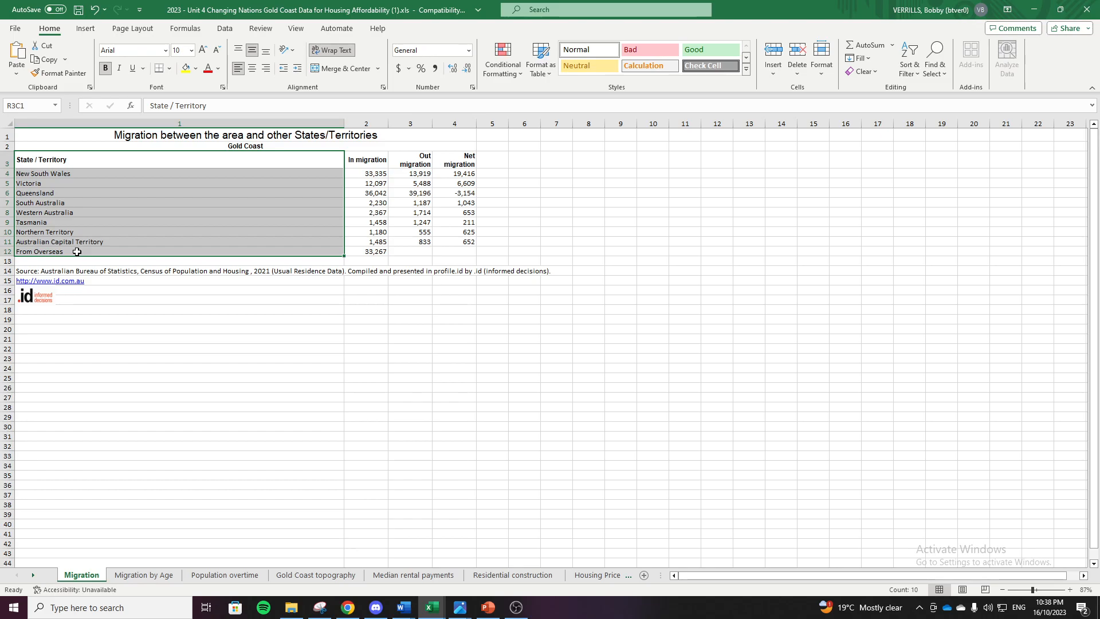
click(205, 320)
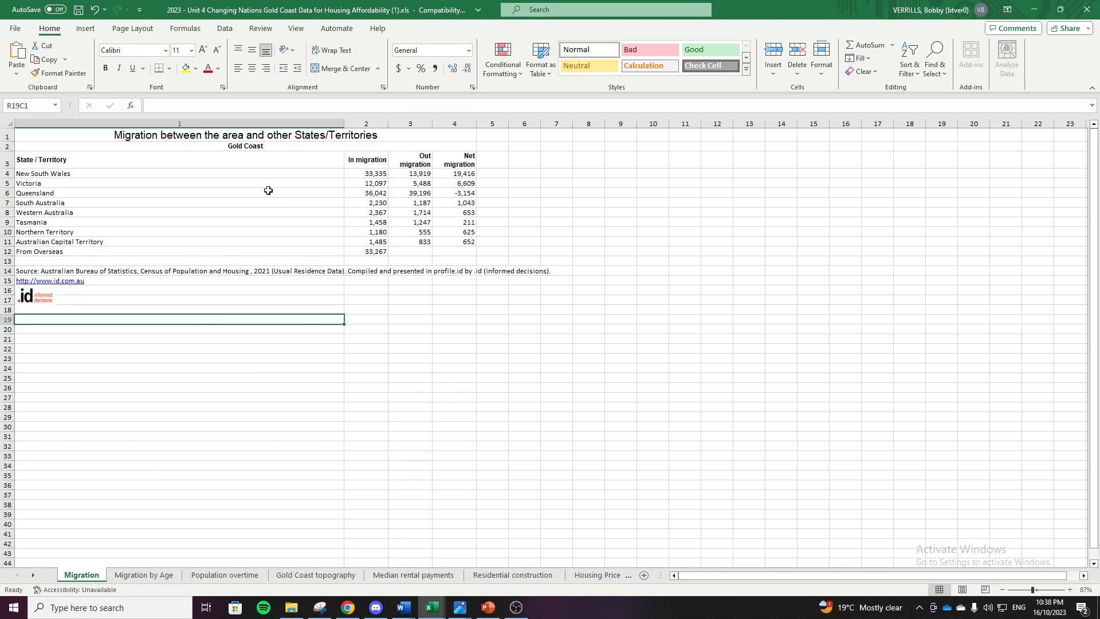
click(367, 161)
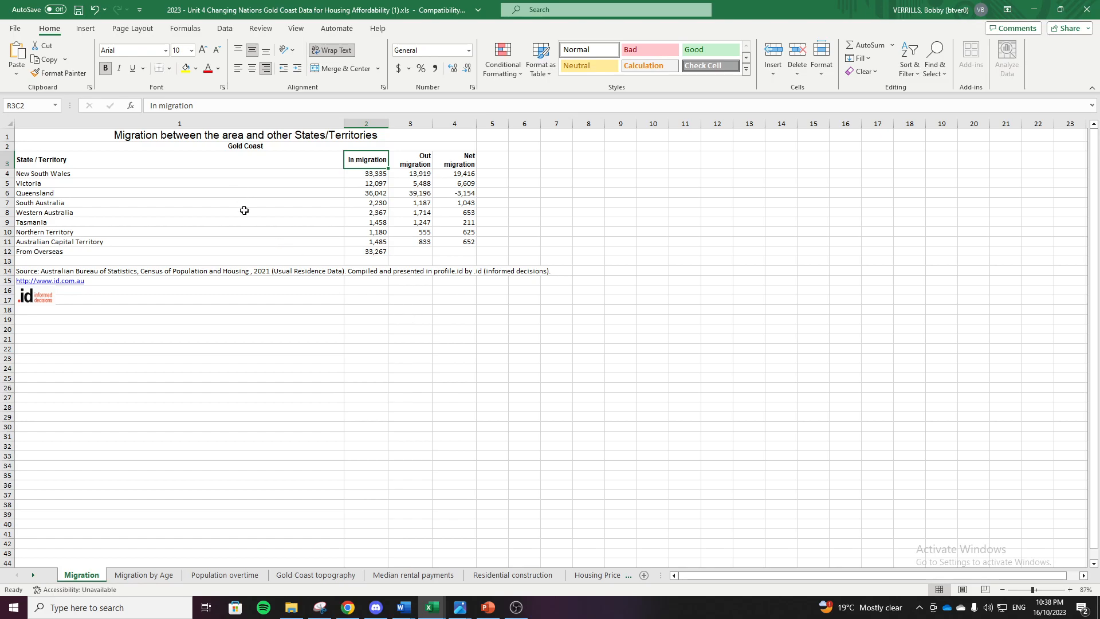
click(419, 165)
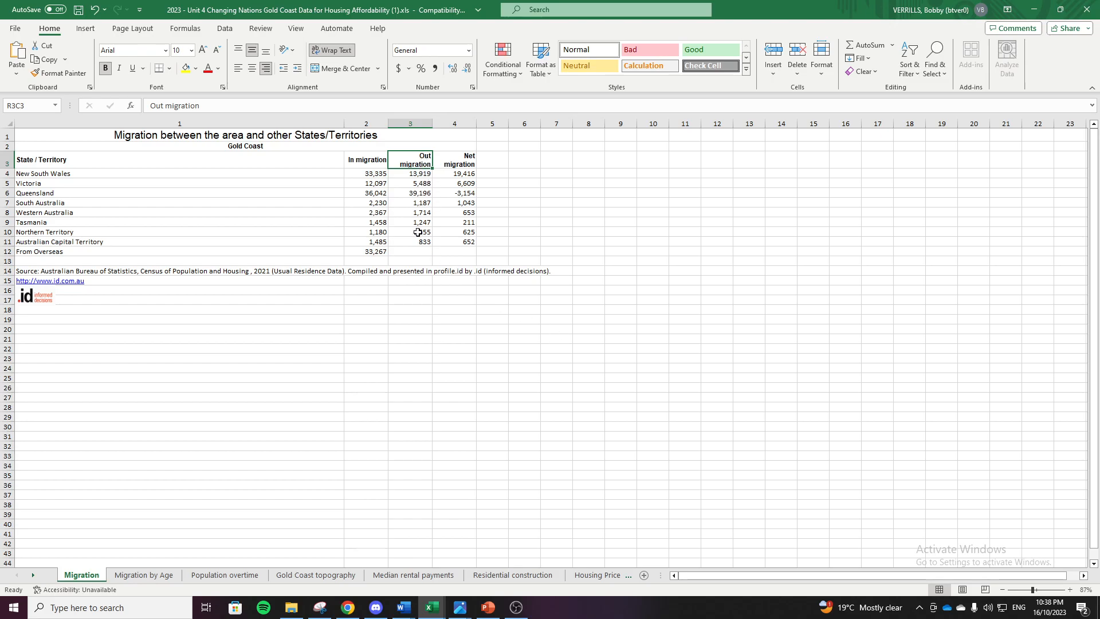
click(464, 165)
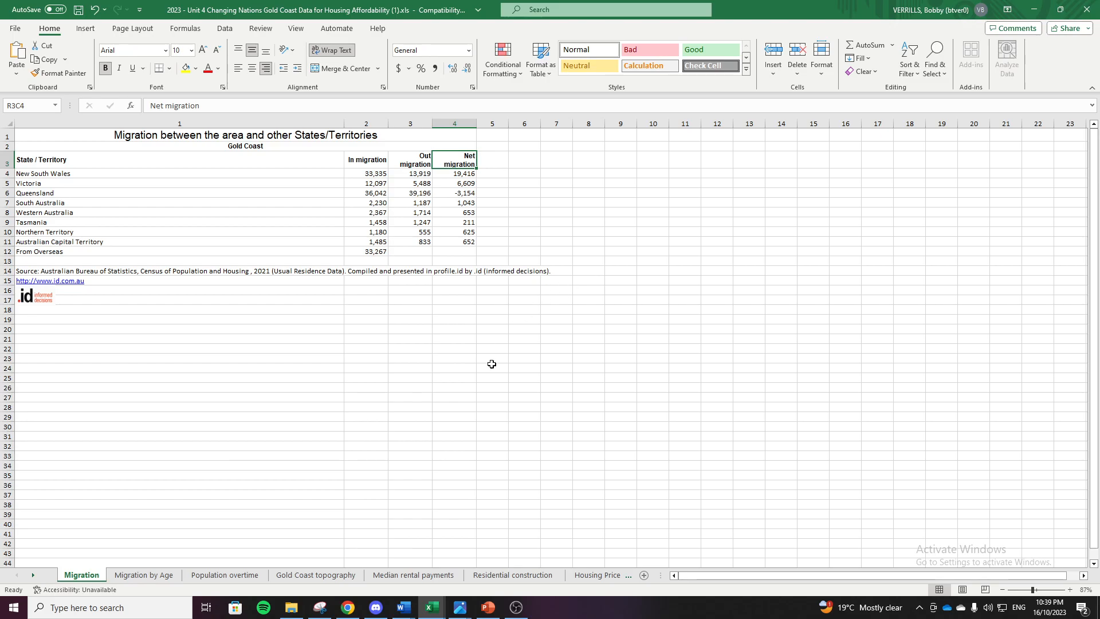
View the Tweed Shire Council migration table in ERP.xls, and check the Scribble Maps create page's web address in Chrome
click(435, 608)
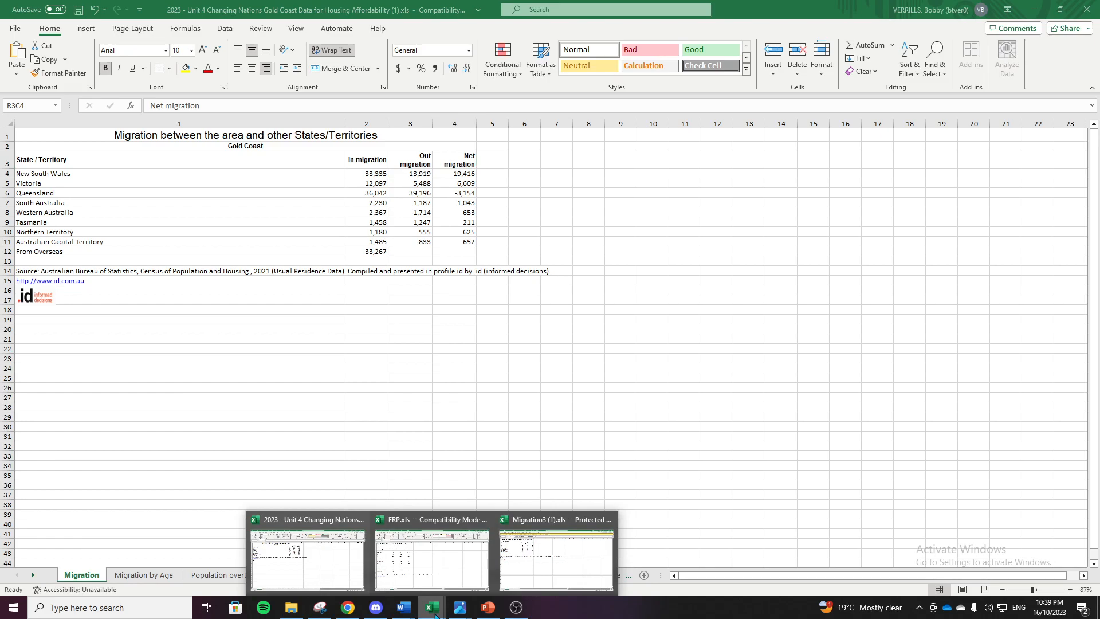
click(436, 569)
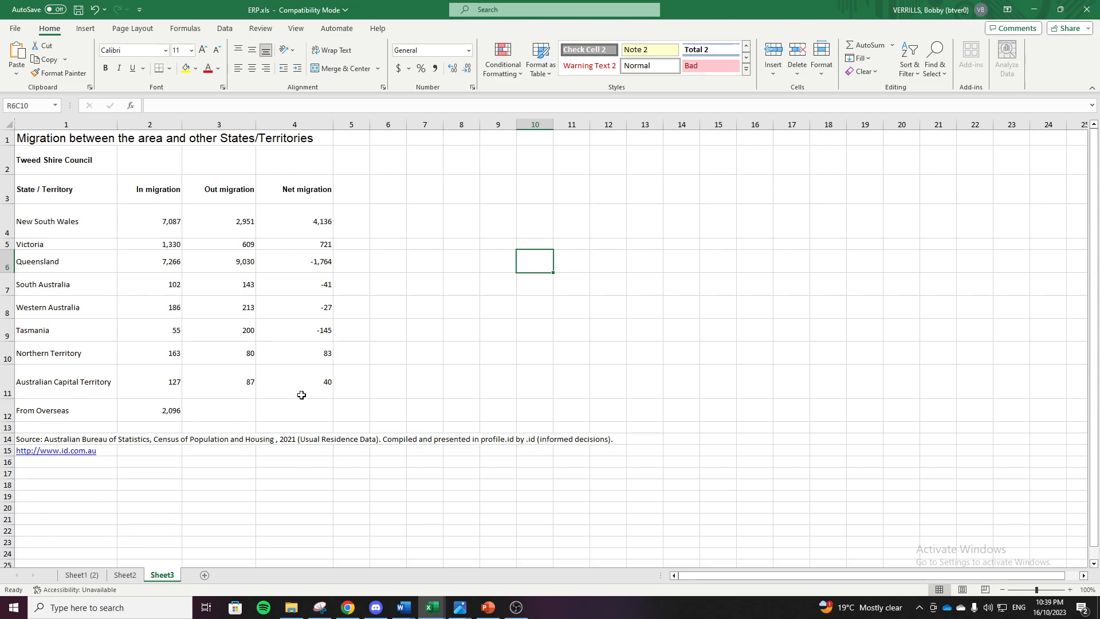
click(353, 610)
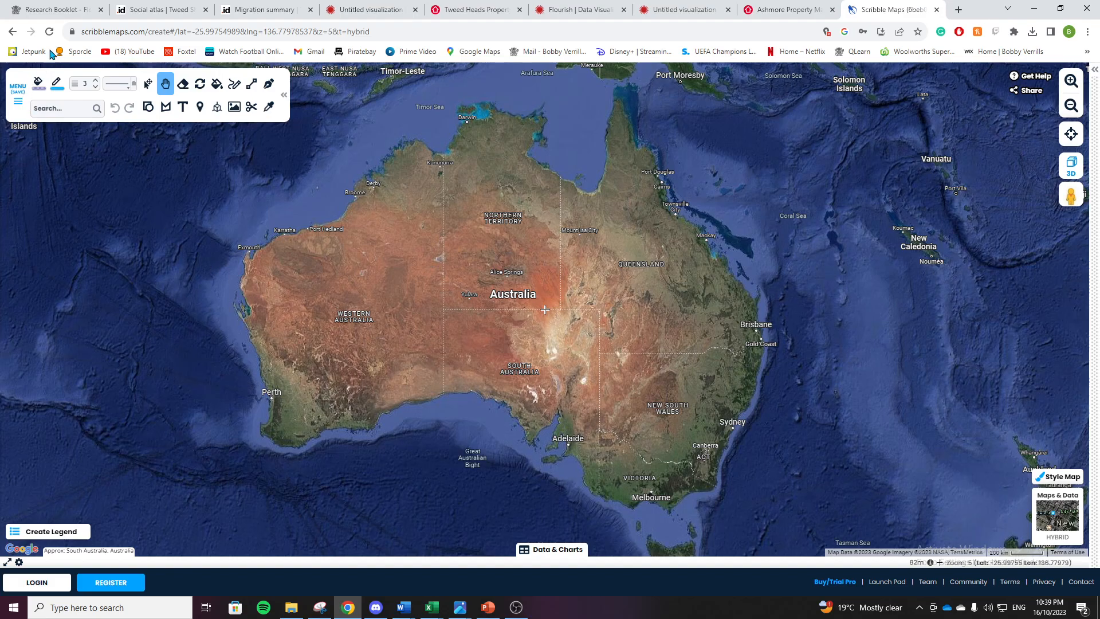
drag(84, 32, 130, 32)
click(177, 233)
Return to ERP.xls in Excel and examine Tweed Shire's In migration figures from New South Wales down to From Overseas
mouse_move(434, 609)
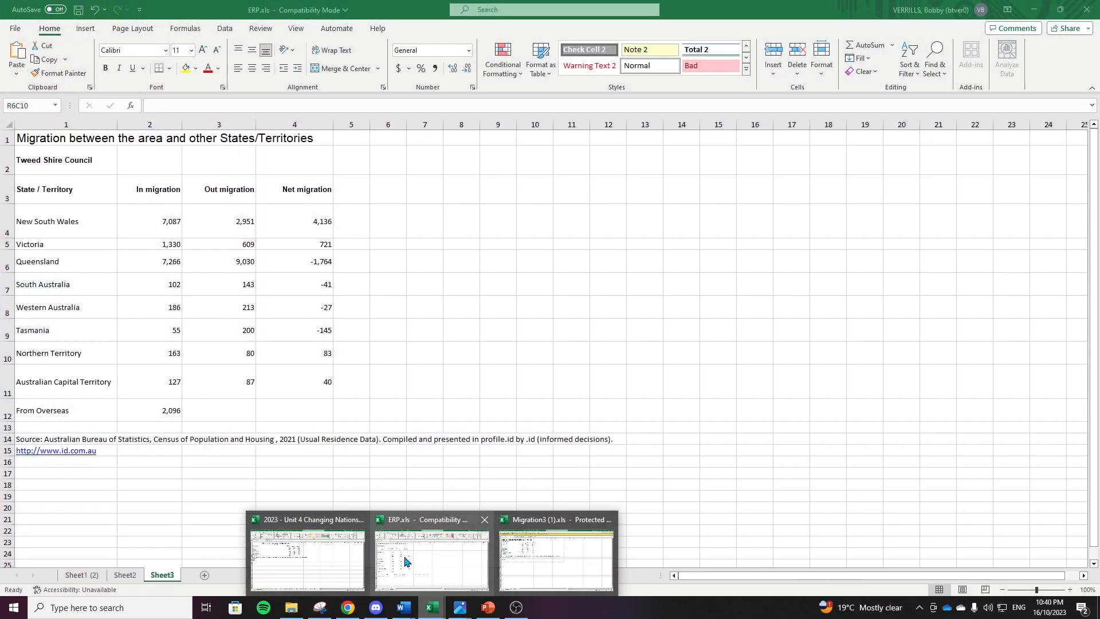
click(394, 559)
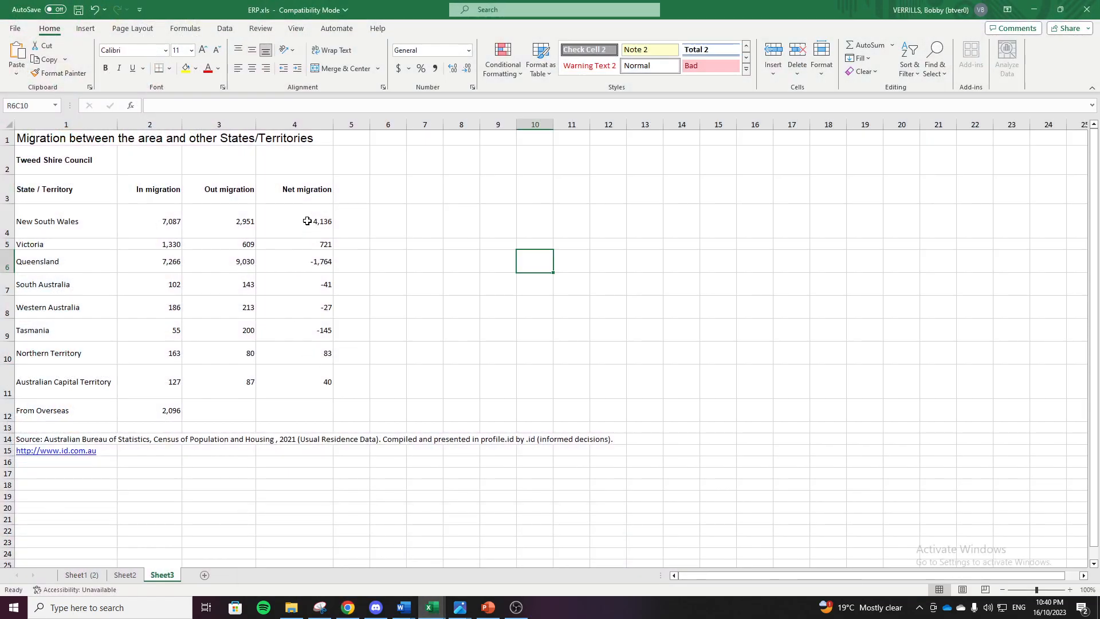
click(157, 213)
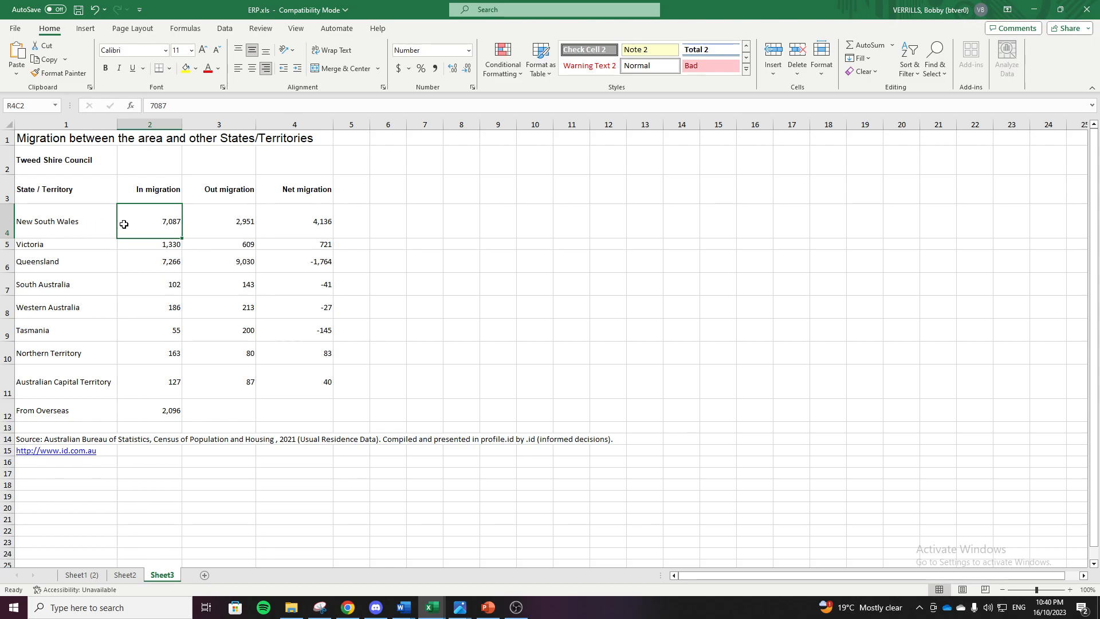
drag(153, 229, 154, 259)
drag(158, 302, 162, 405)
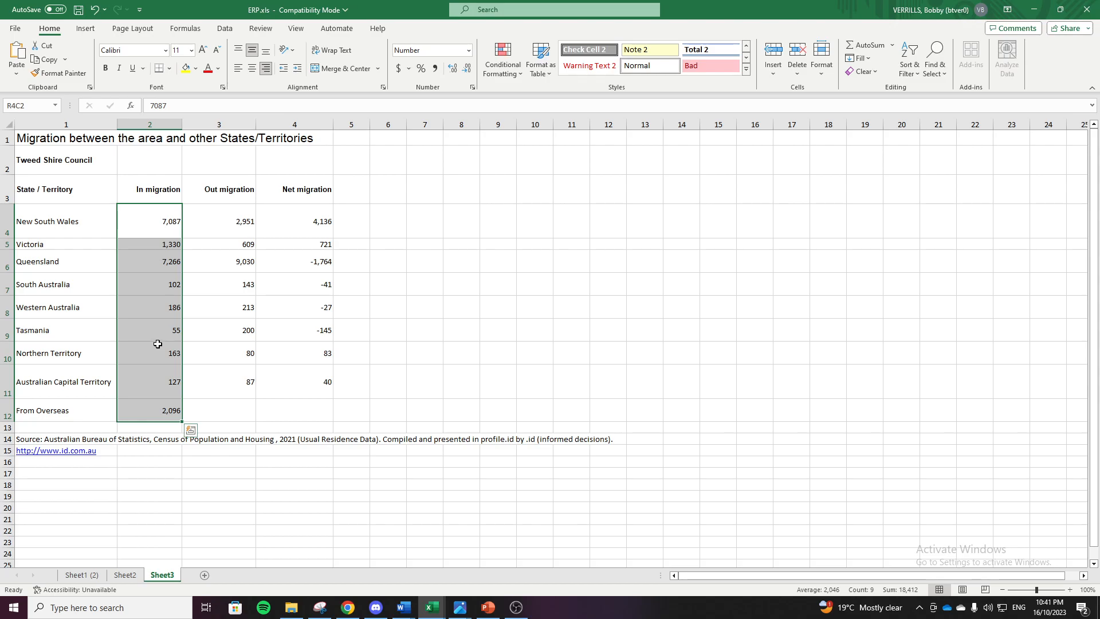
Switch to Scribble Maps in Chrome and start a map legend line entry titled 0-500 with a right-pointing arrow line type
click(348, 608)
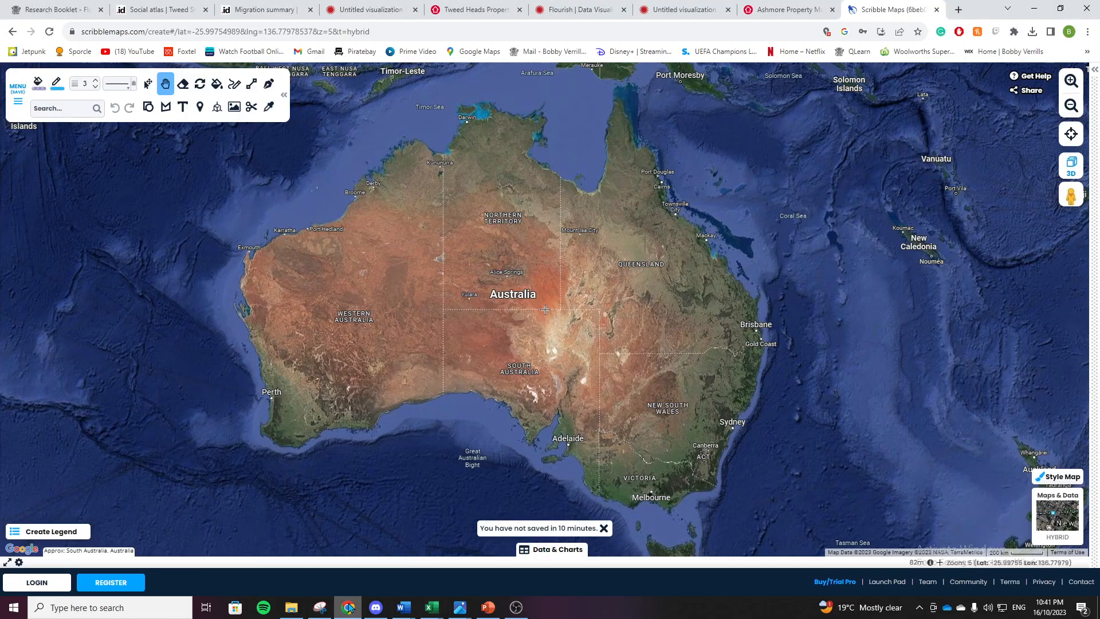
click(53, 534)
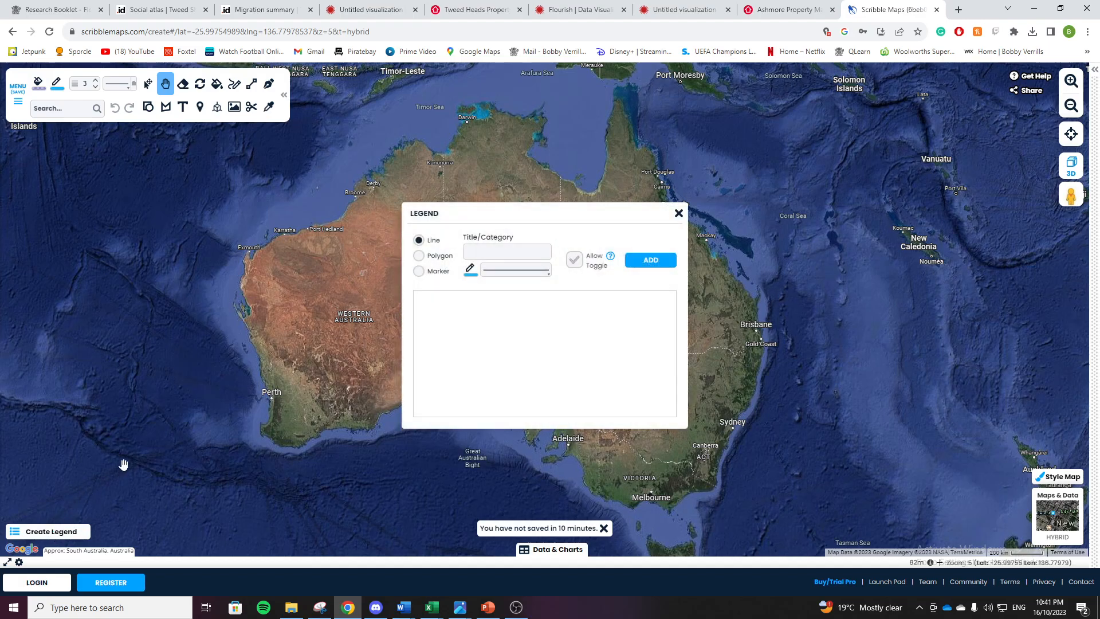
click(539, 275)
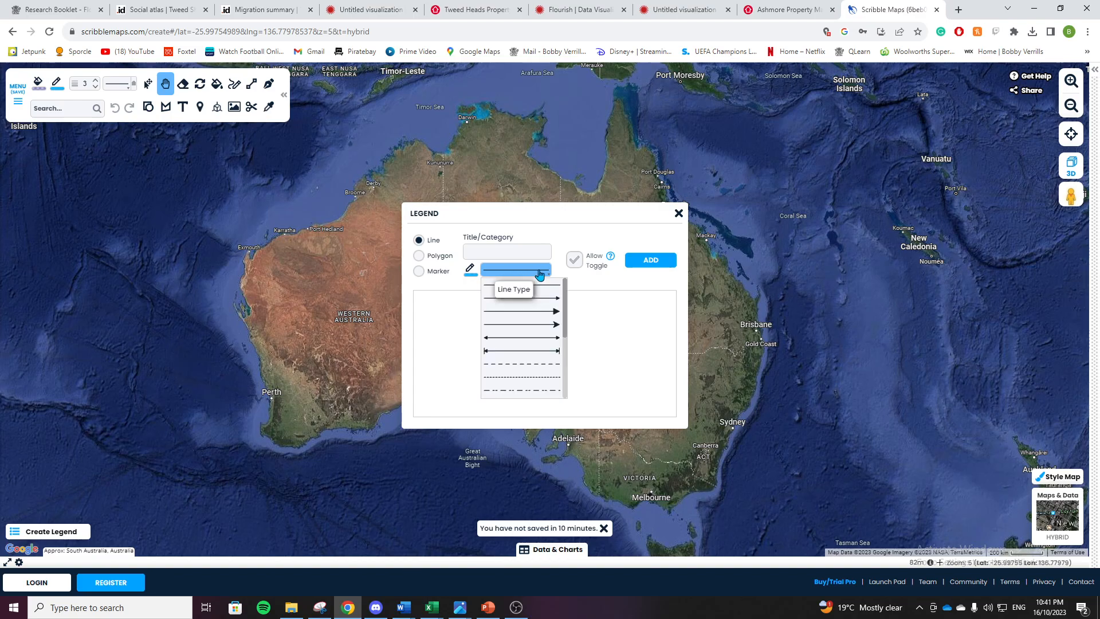
click(543, 311)
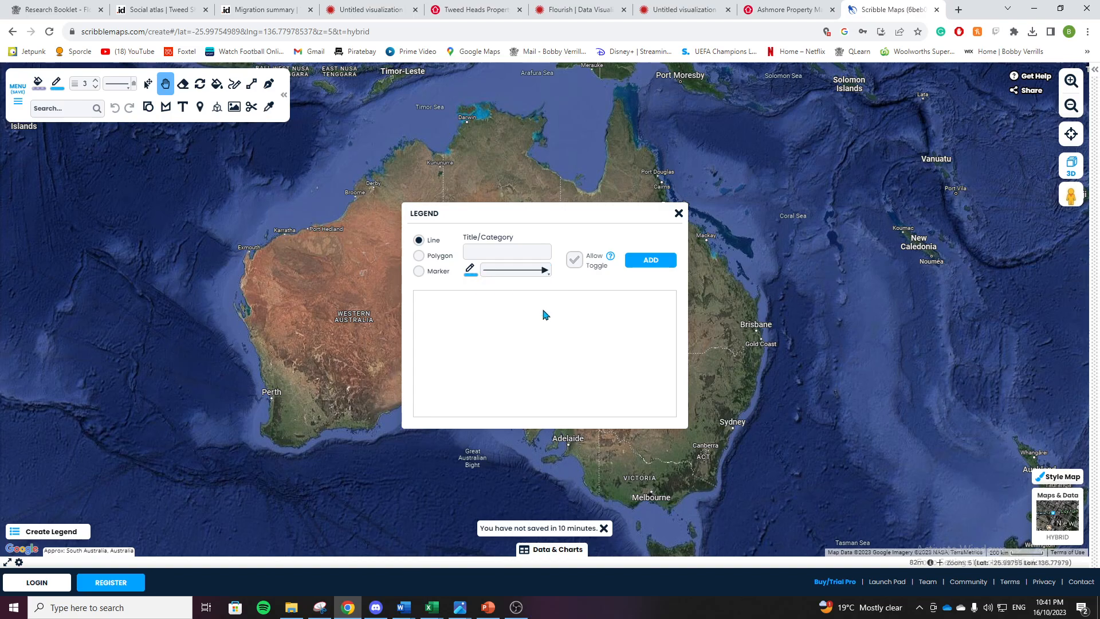
click(482, 250)
text(0-500)
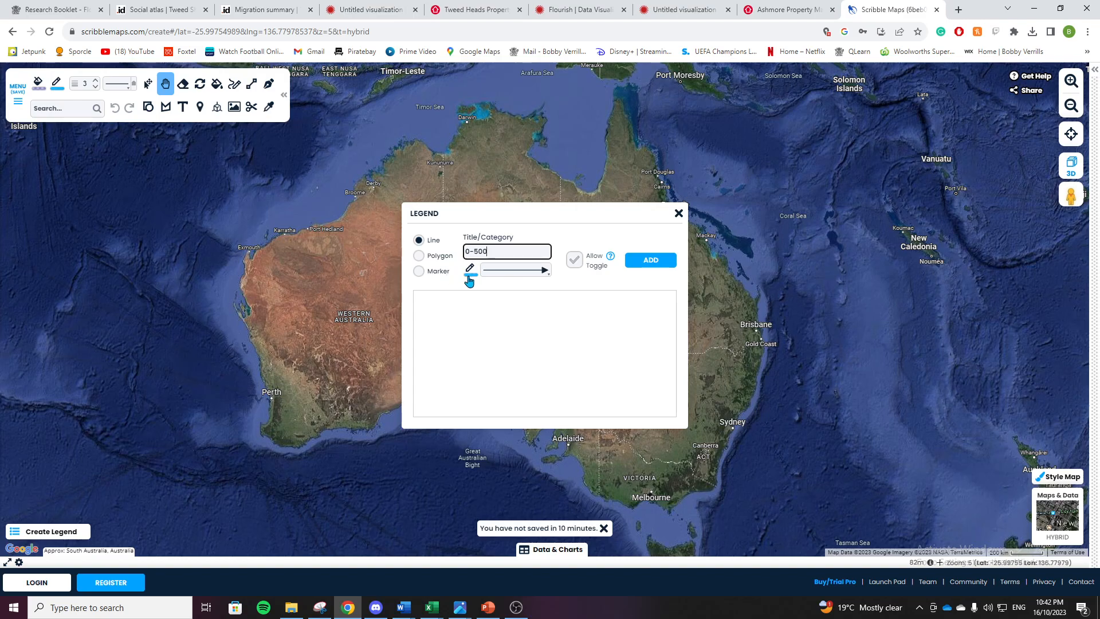
Colour the 0-500 line entry very pale blue (#D1FAFF) and add it to the legend
click(470, 275)
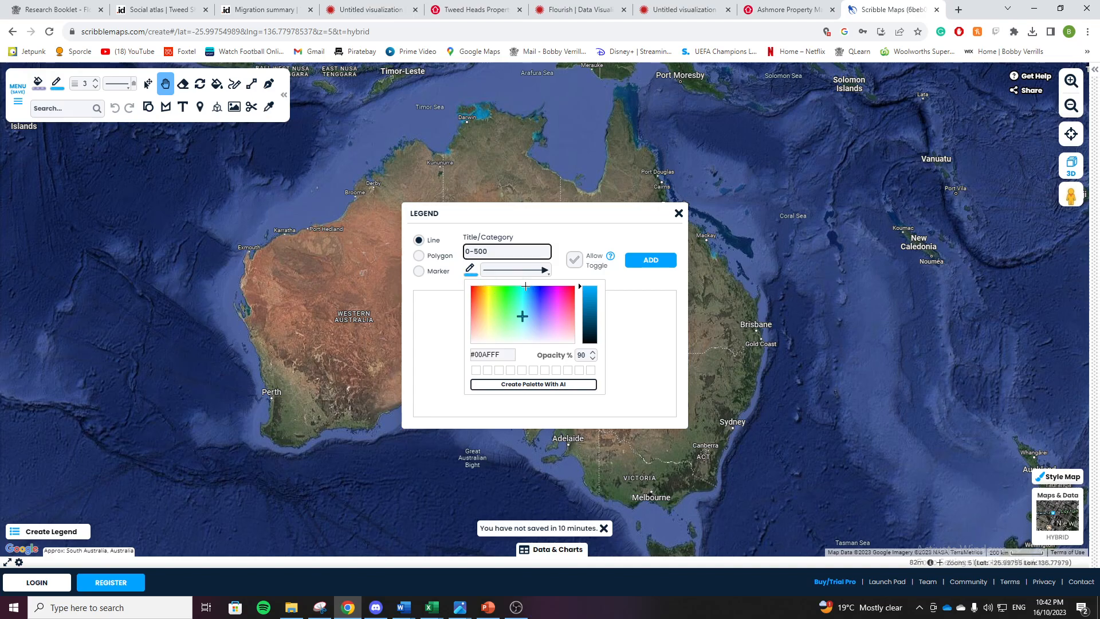
click(524, 337)
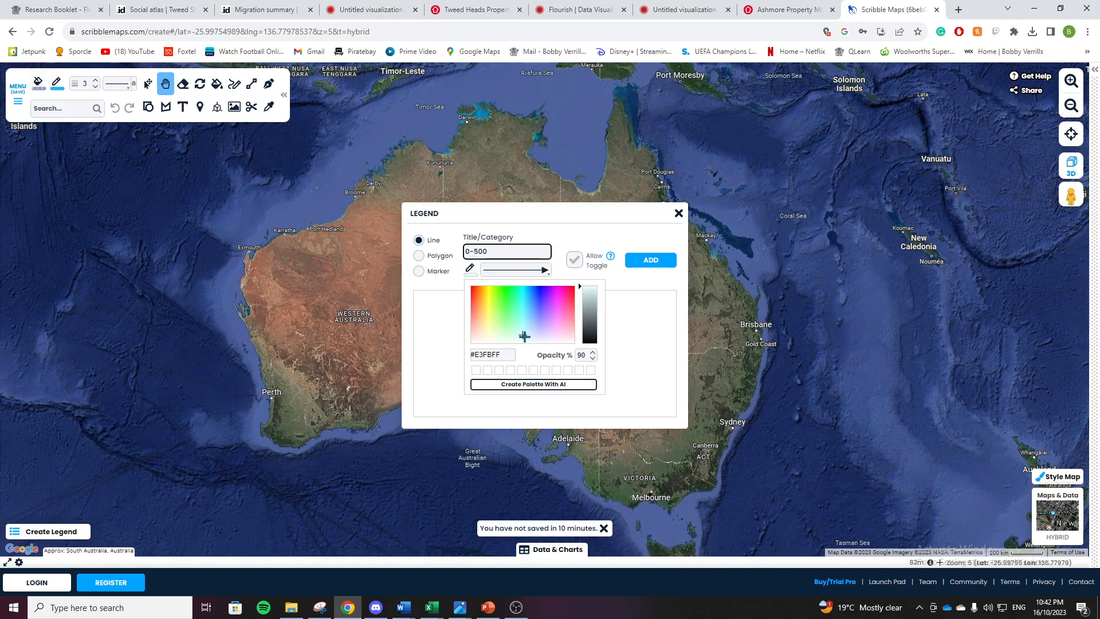
click(524, 333)
click(635, 308)
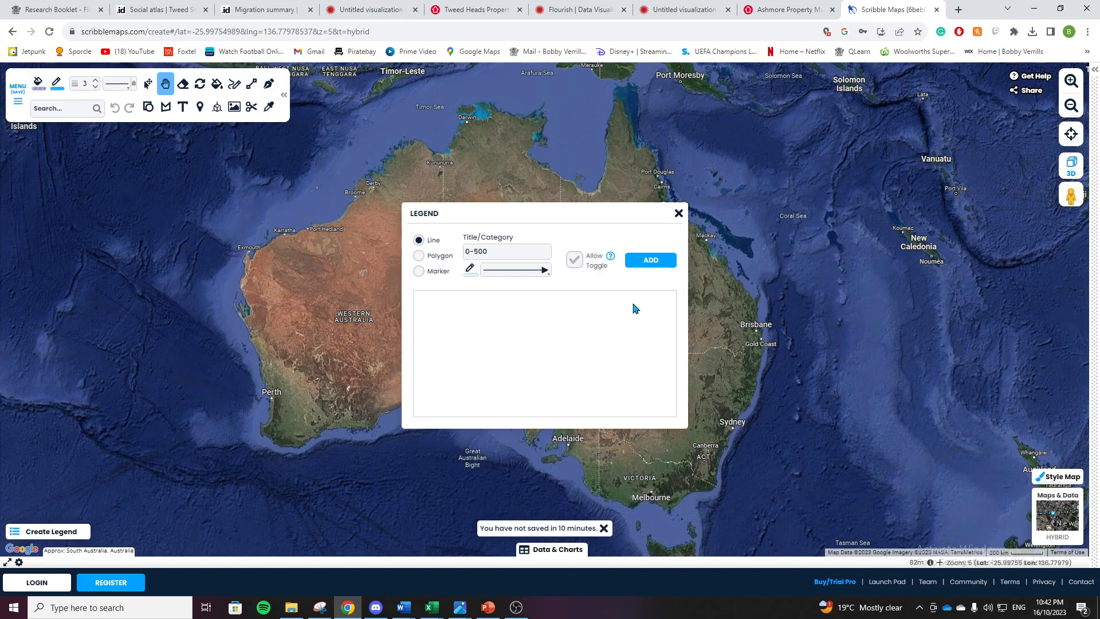
click(649, 264)
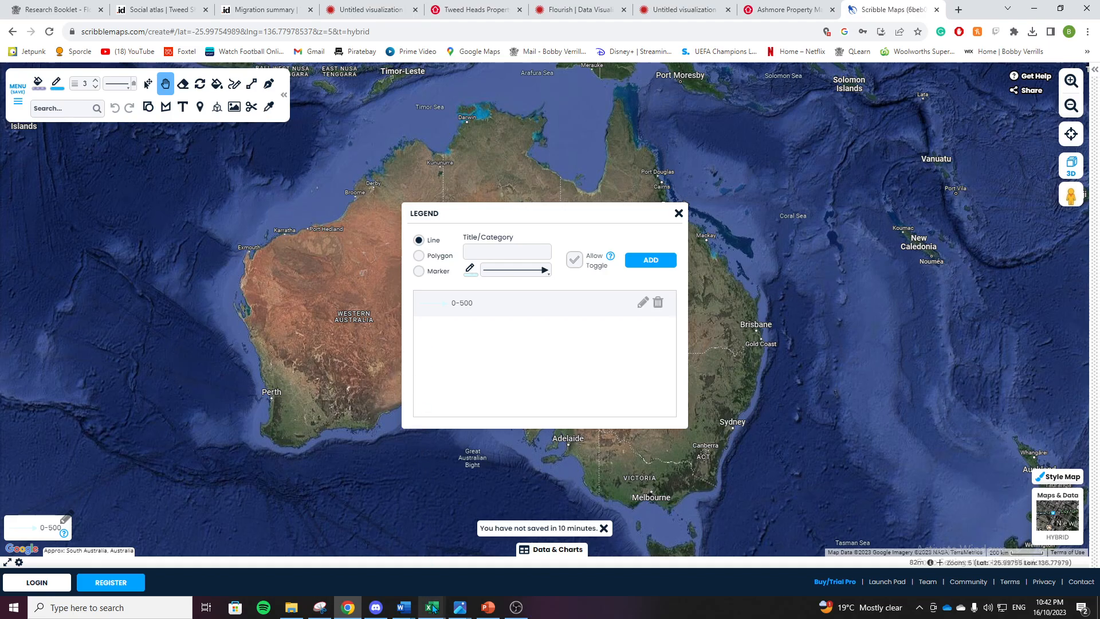
Consult the open migration workbooks and title the second legend line entry 501-1500
mouse_move(434, 608)
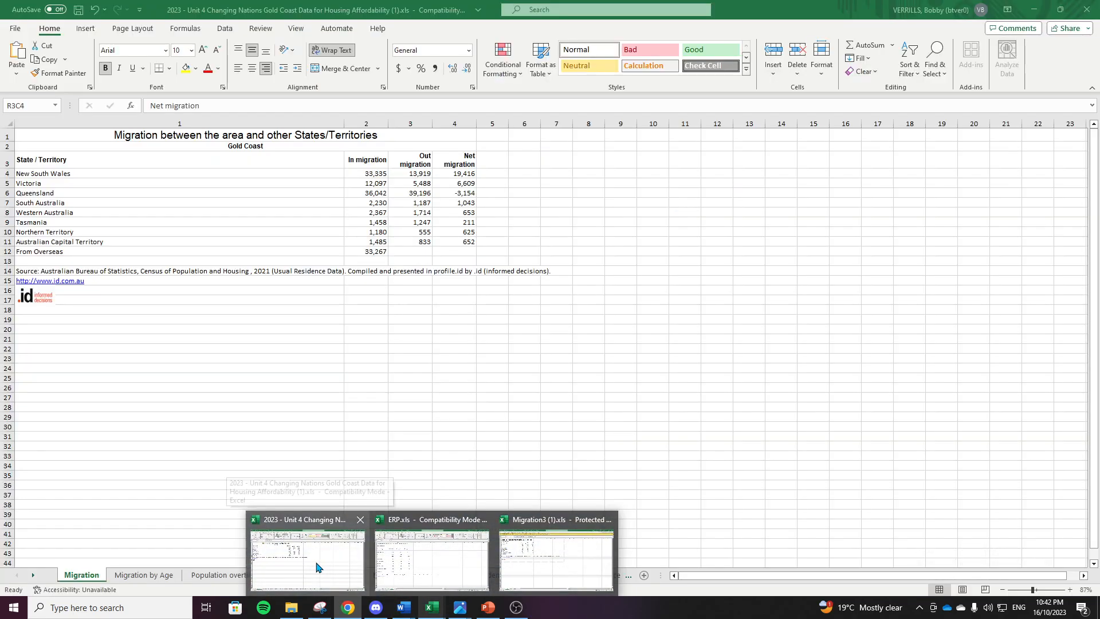
mouse_move(412, 554)
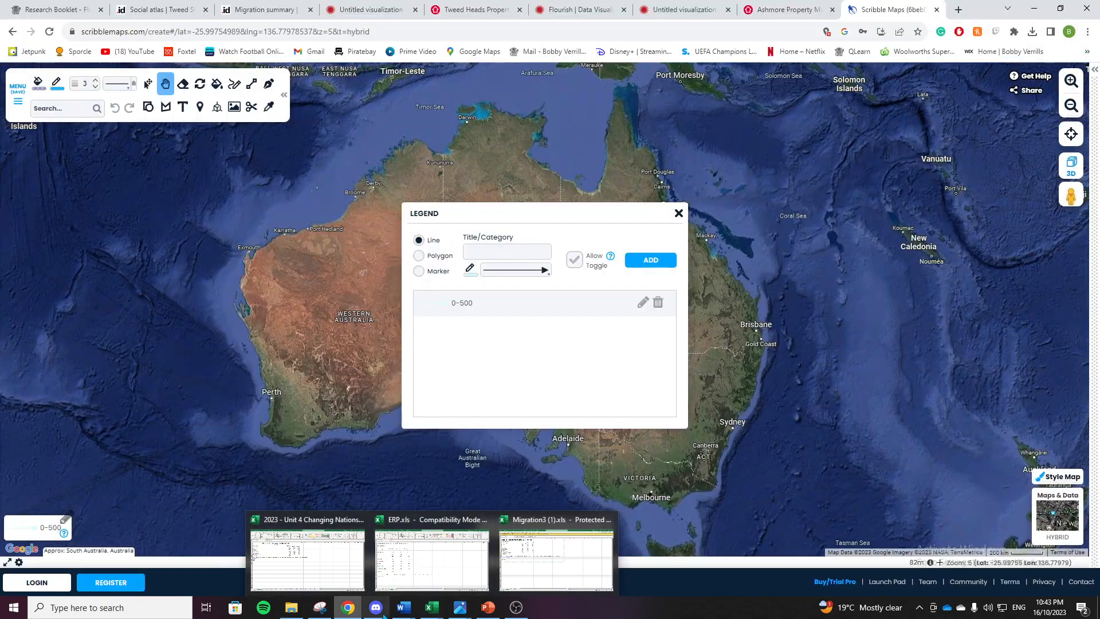
click(515, 250)
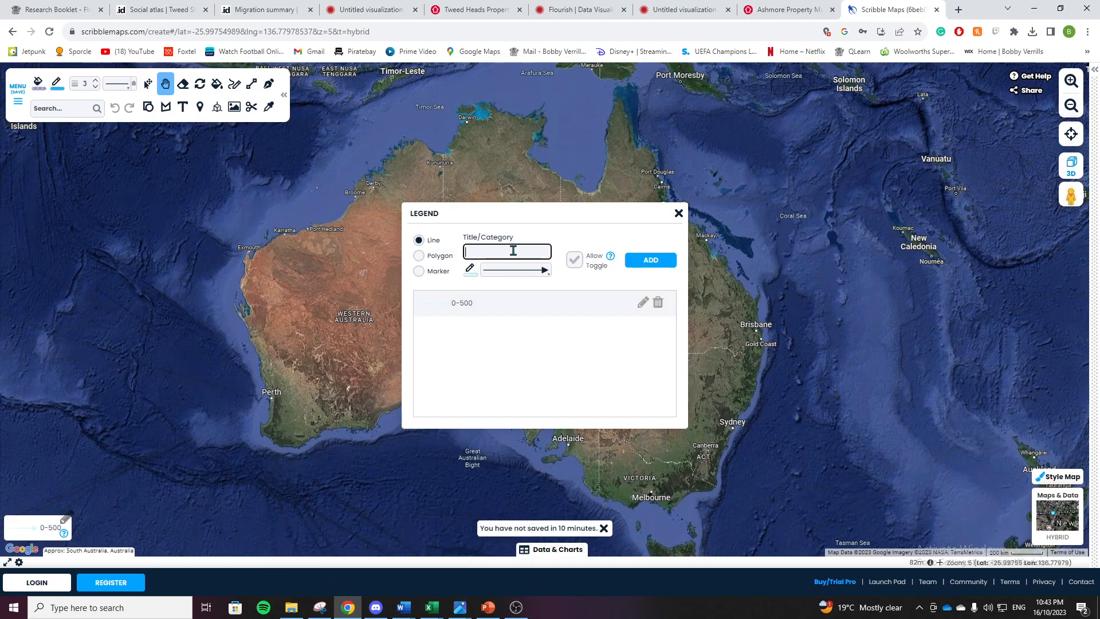
text(500-1500)
click(480, 251)
key(BackSpace)
text(1)
key(BackSpace)
key(BackSpace)
key(BackSpace)
key(BackSpace)
Give the 501-1500 line entry a stronger light aqua colour and add it to the legend
click(471, 279)
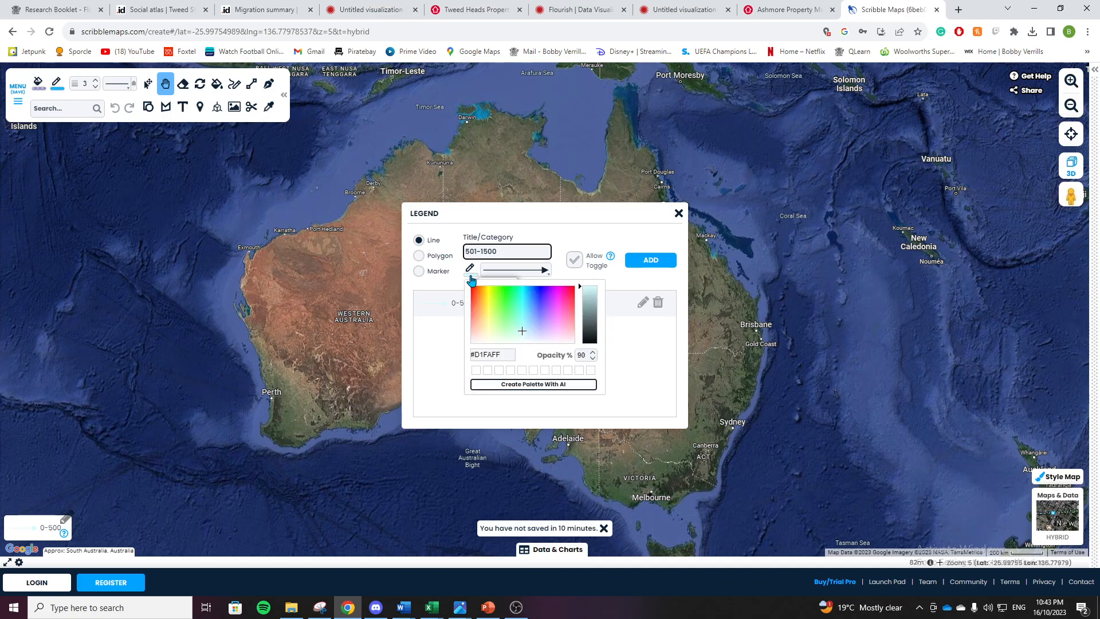
click(522, 323)
click(522, 317)
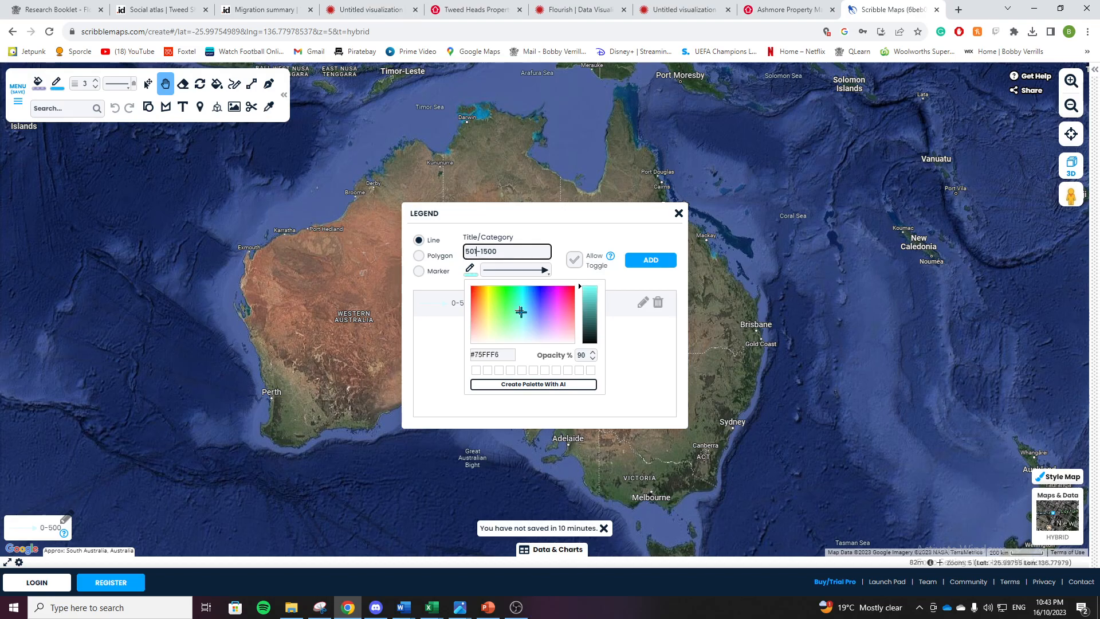
click(523, 309)
click(628, 282)
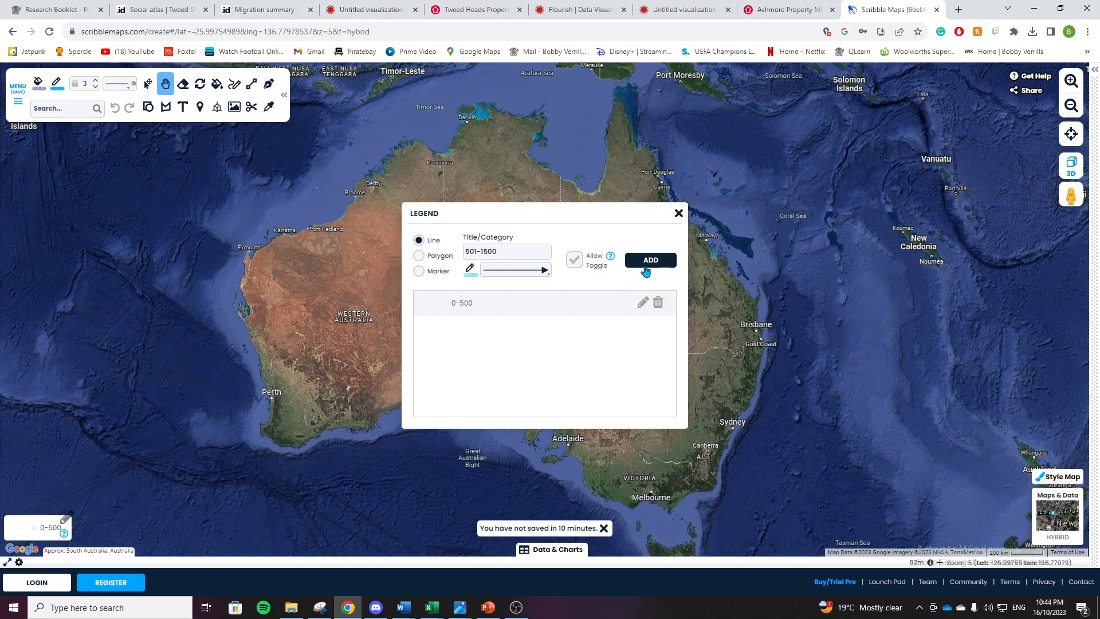
click(646, 270)
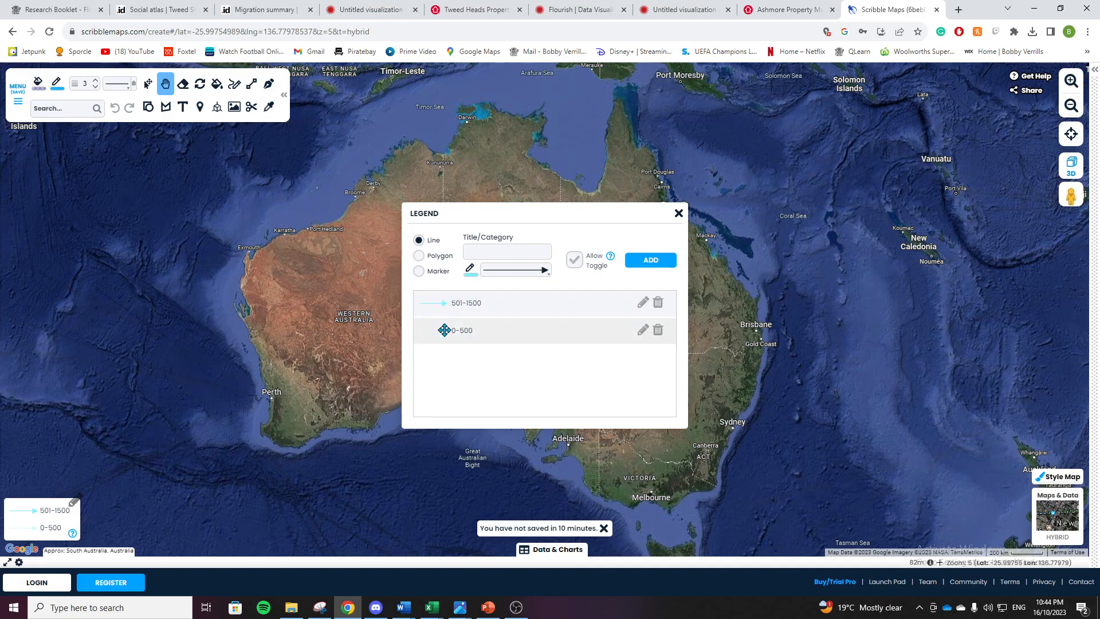
Consult the open migration workbooks, then add a 1501-4000 line entry in bright sky blue (#1CCAFF) to the legend
mouse_move(432, 606)
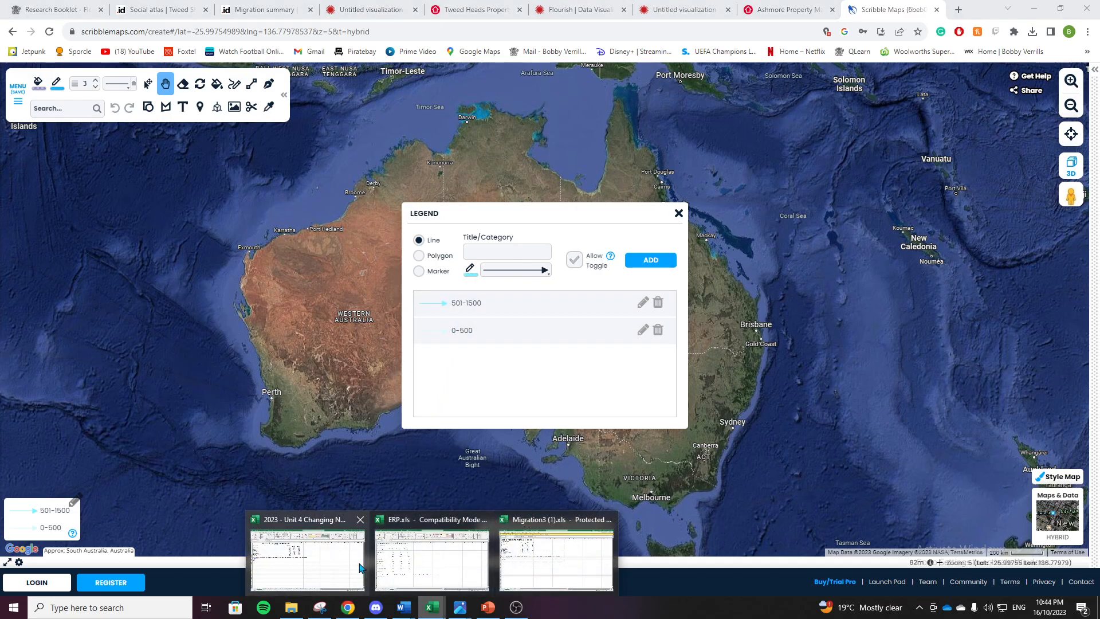
mouse_move(393, 566)
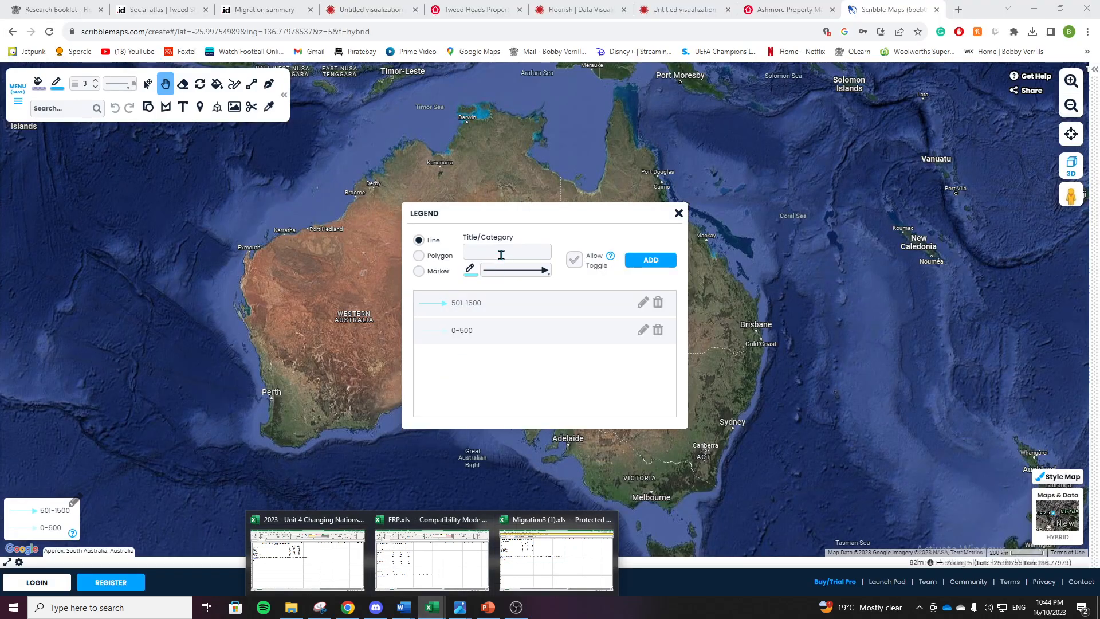
click(501, 255)
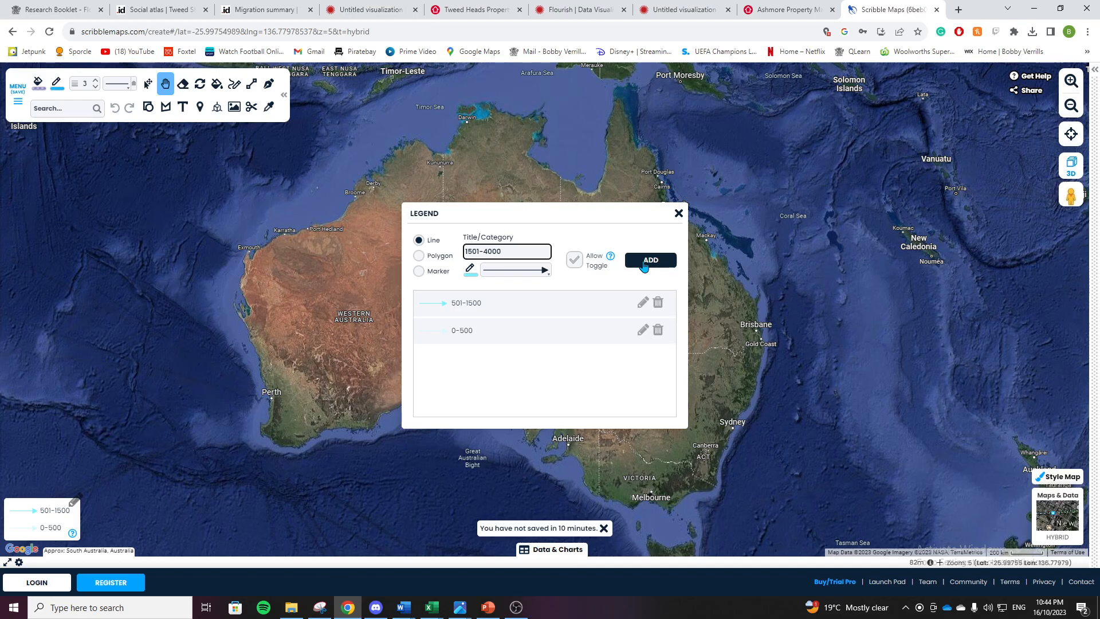
click(470, 269)
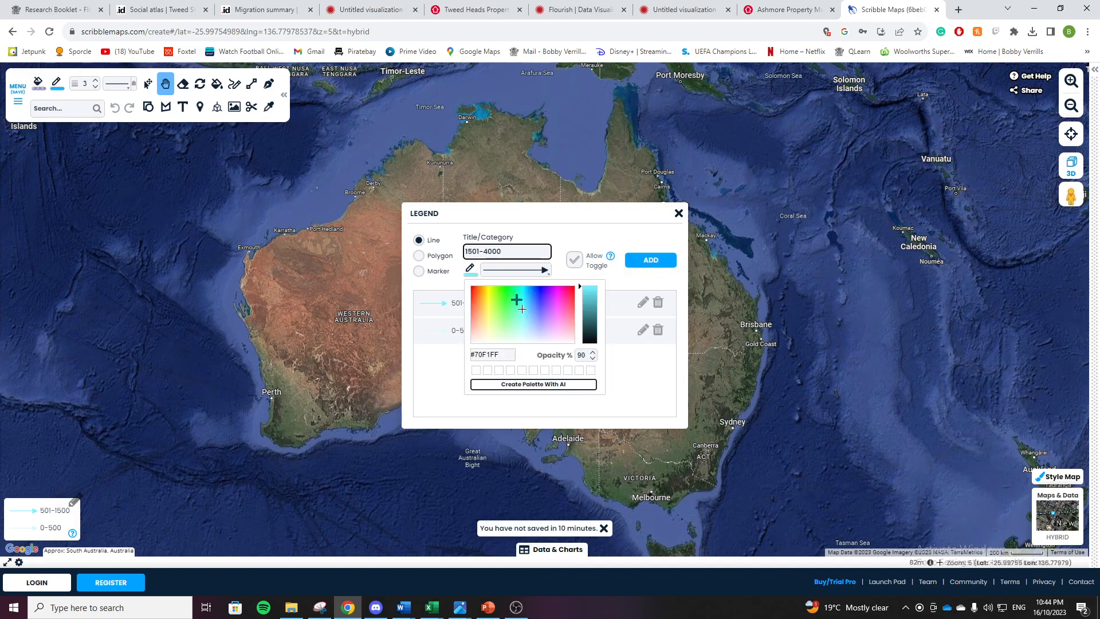
click(524, 291)
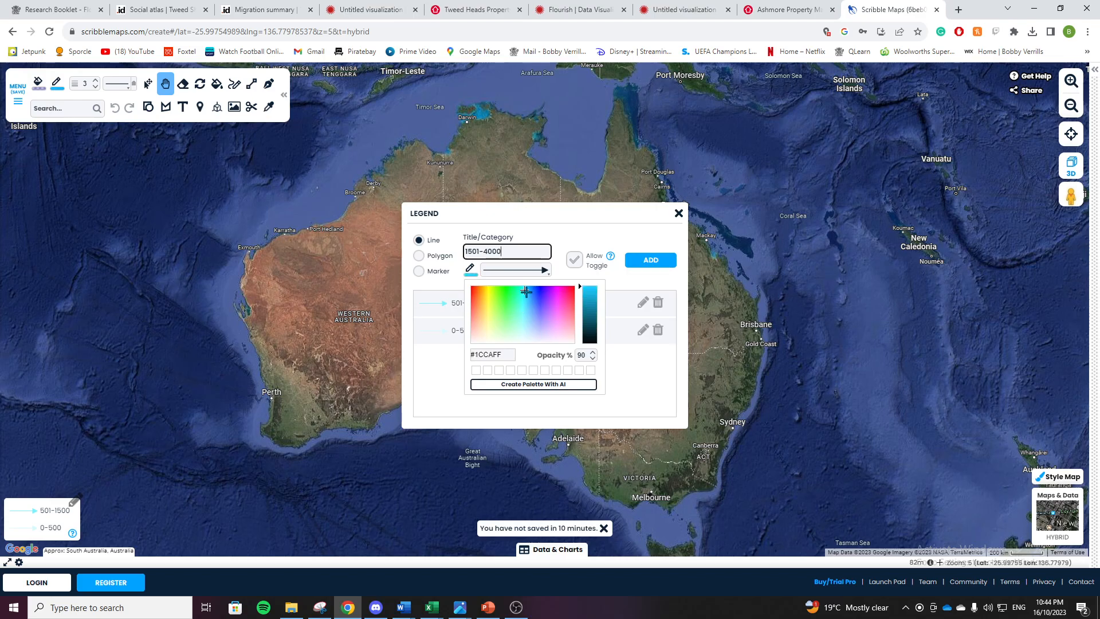
click(641, 268)
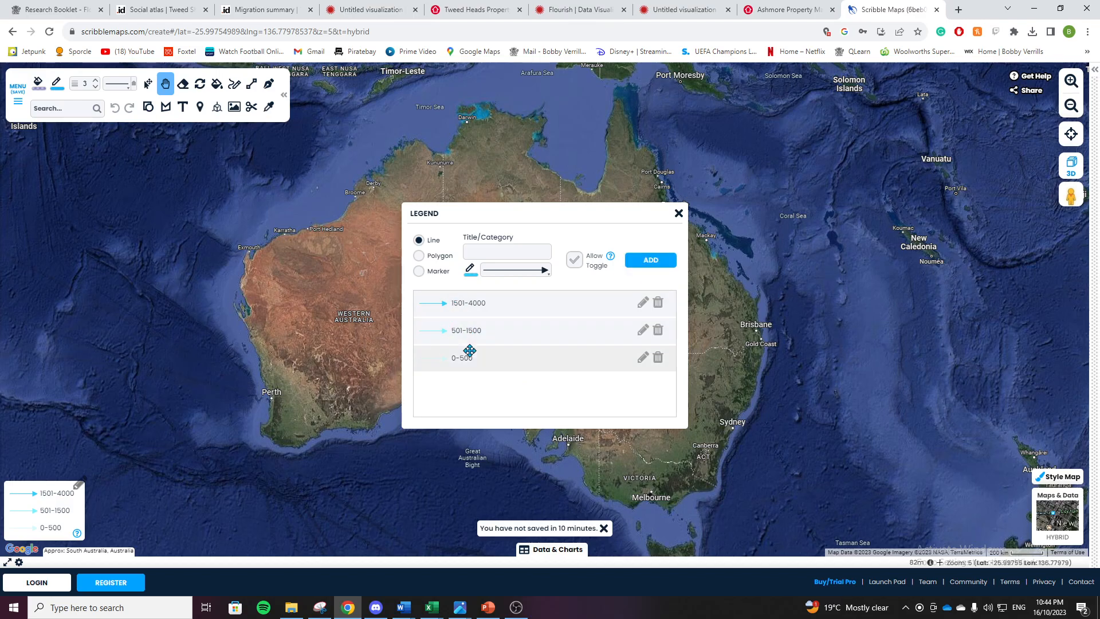
Check the migration figures in the Excel workbooks and title the fourth legend line entry 4001 or more
mouse_move(433, 609)
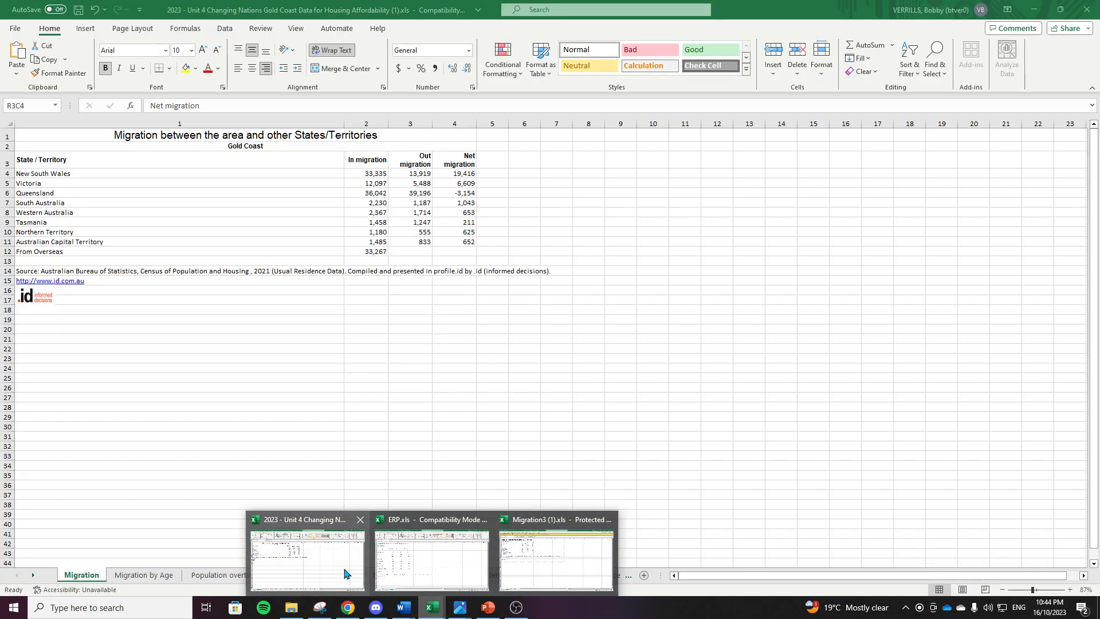
mouse_move(417, 571)
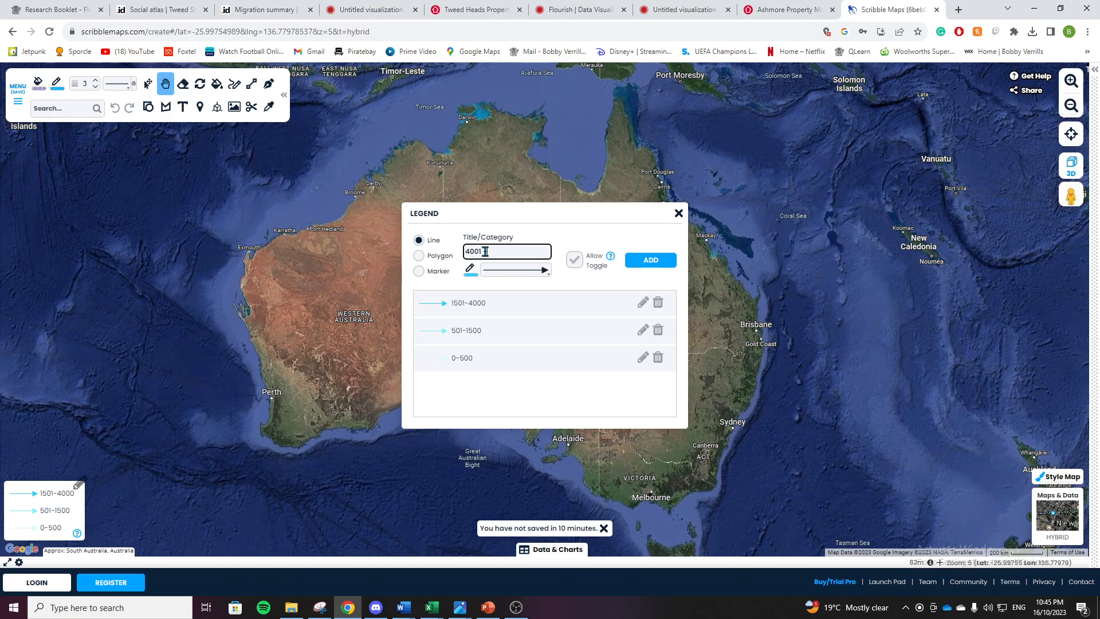
text(+)
text(more)
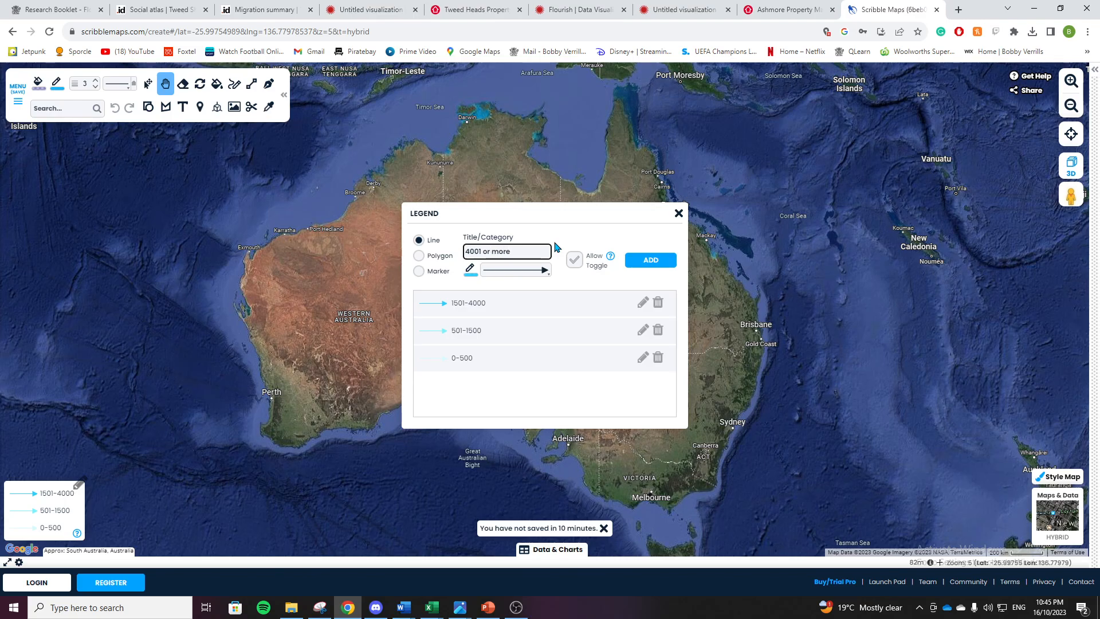
Add the 4001 or more entry to the legend in strong blue (#0F60FF) and close the legend editor
click(471, 271)
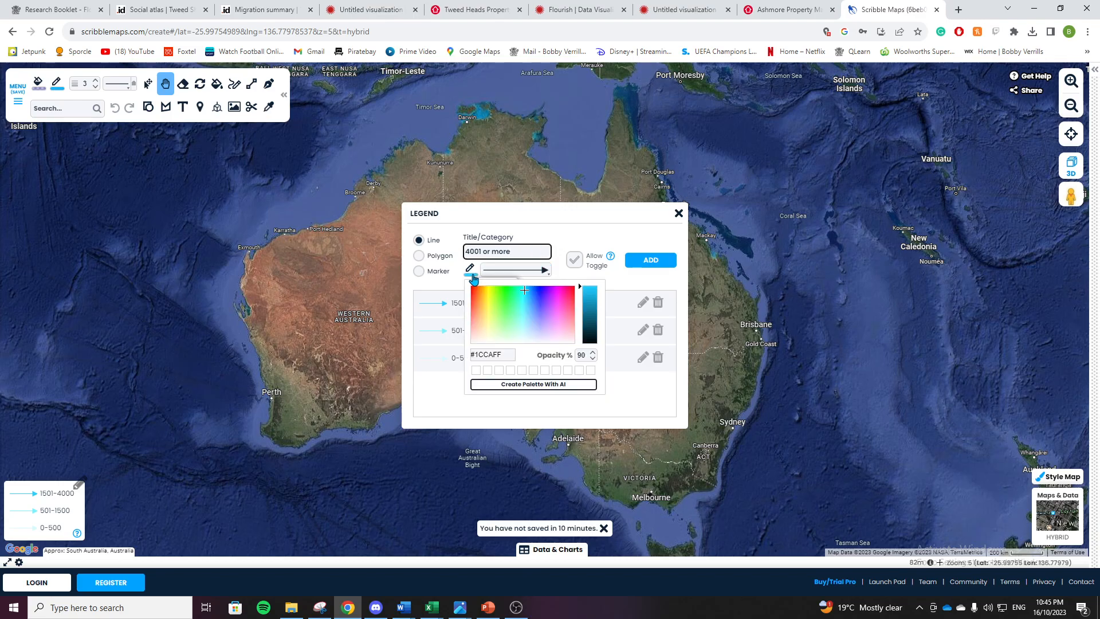
click(540, 287)
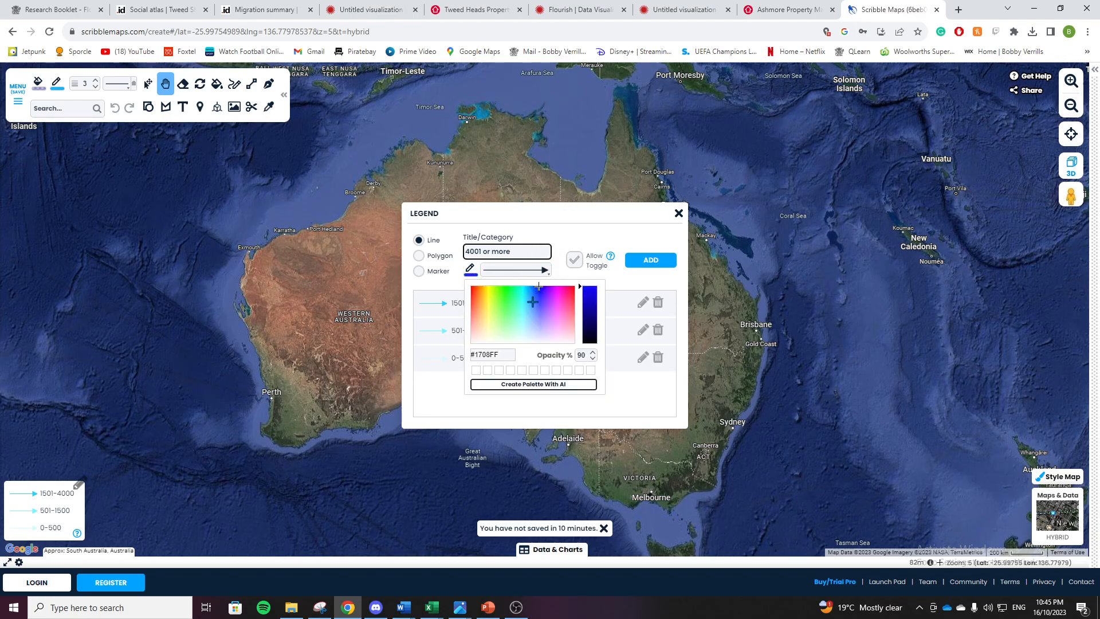
drag(538, 287, 533, 288)
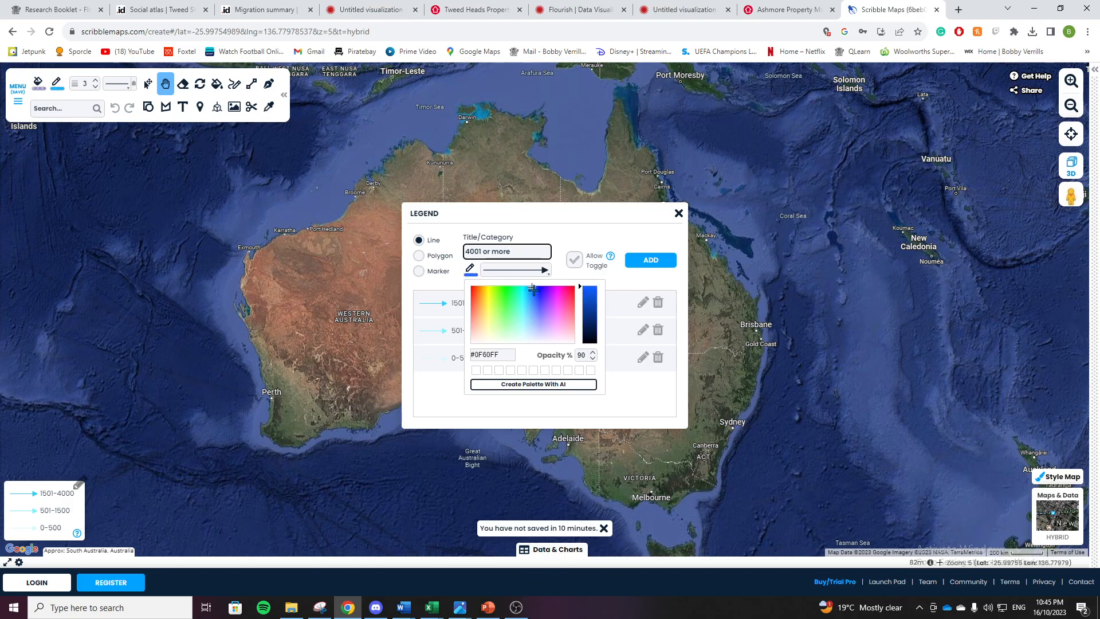
click(625, 277)
click(635, 267)
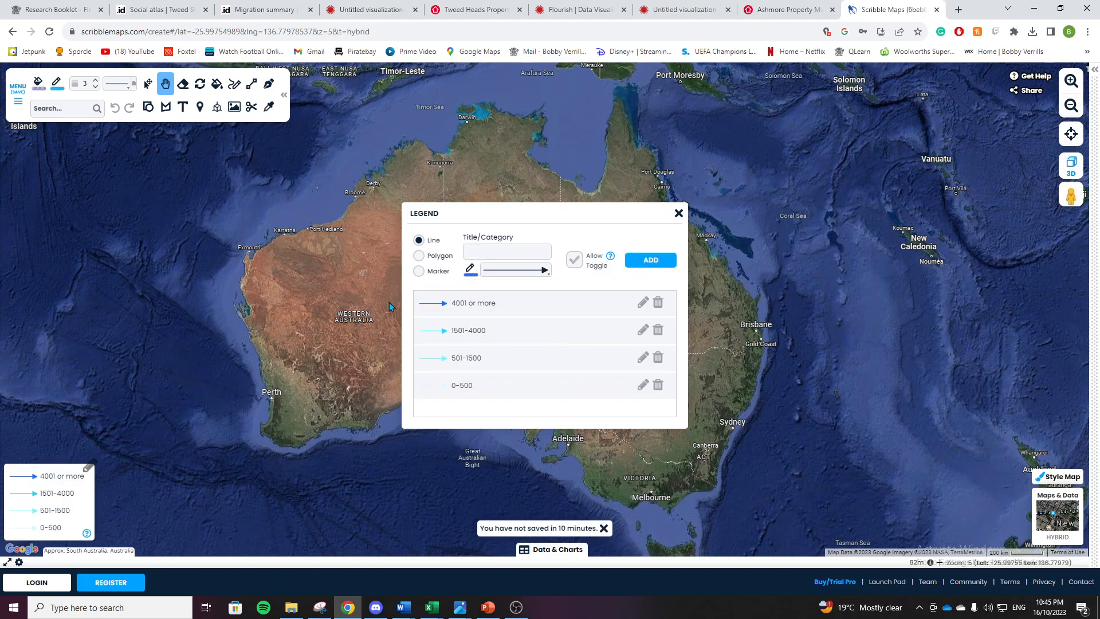
click(678, 214)
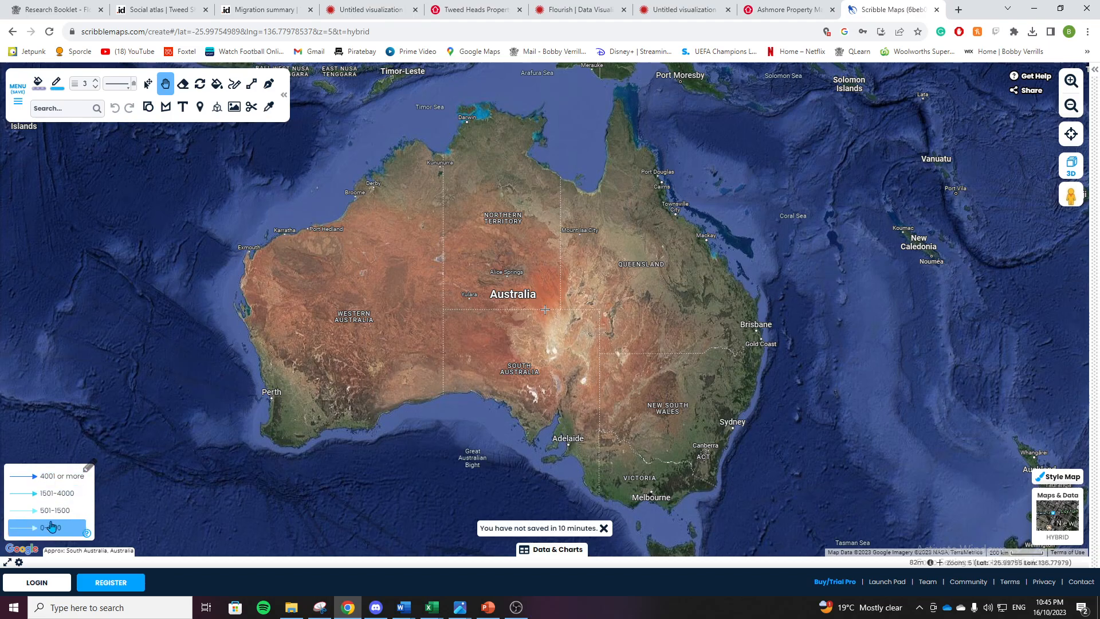
Check the migration workbooks and draw a 0-500 arrow about 858 km long from Canberra in the ACT to the Gold Coast
click(441, 612)
click(431, 561)
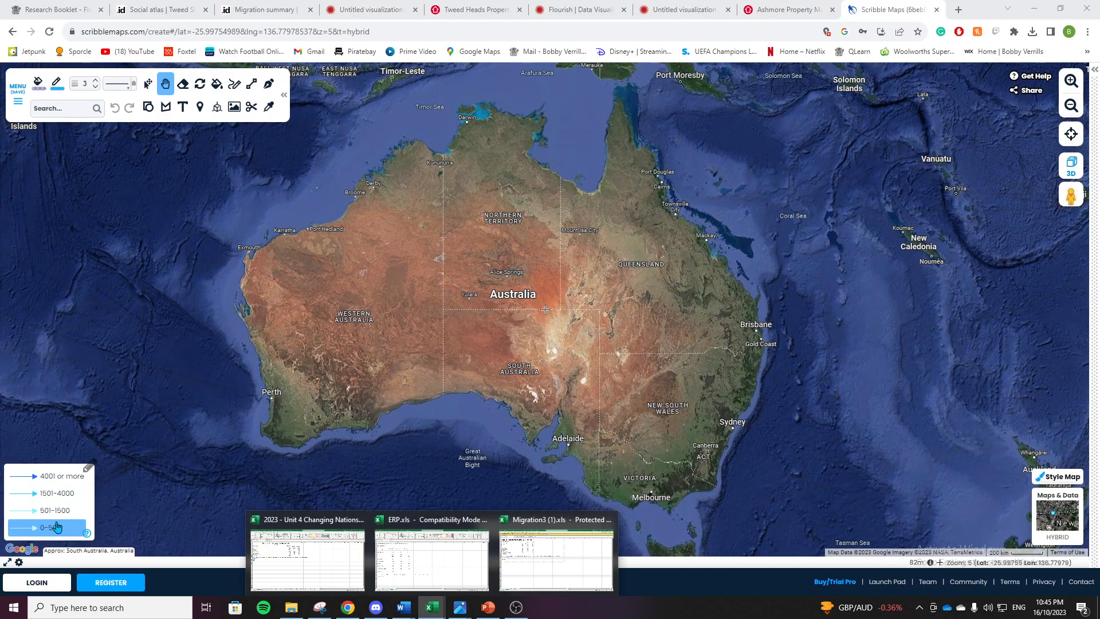
click(55, 530)
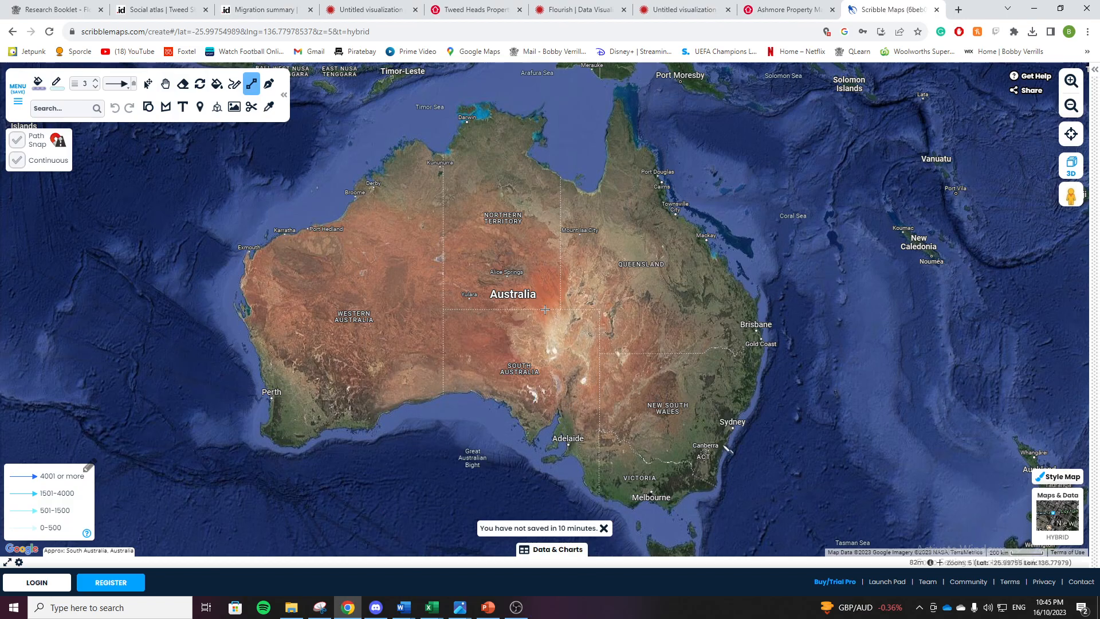
click(705, 450)
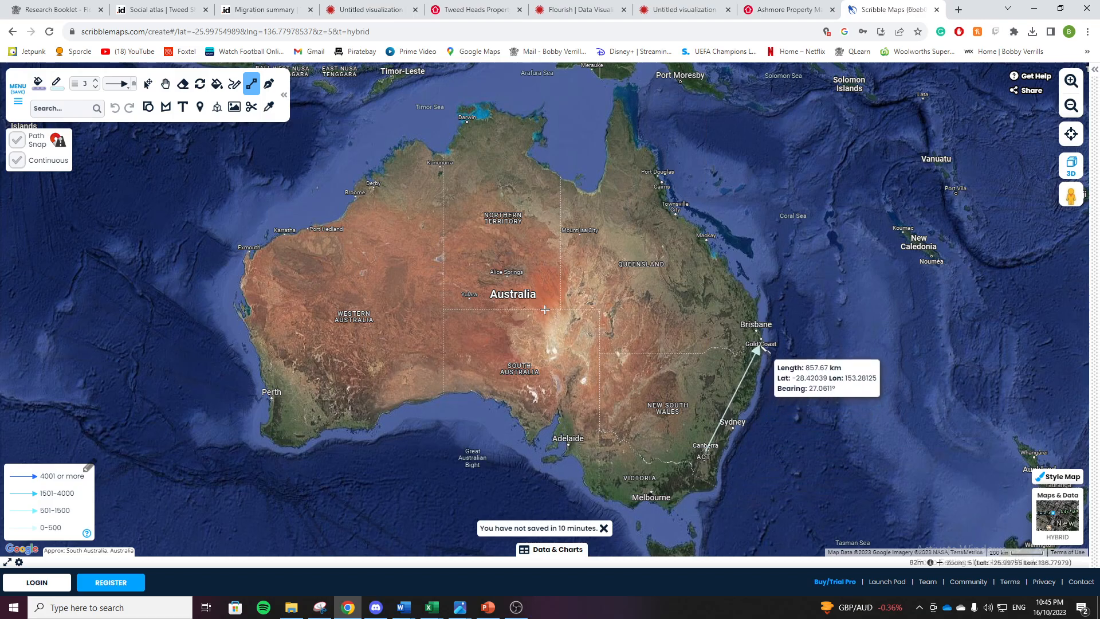
click(762, 348)
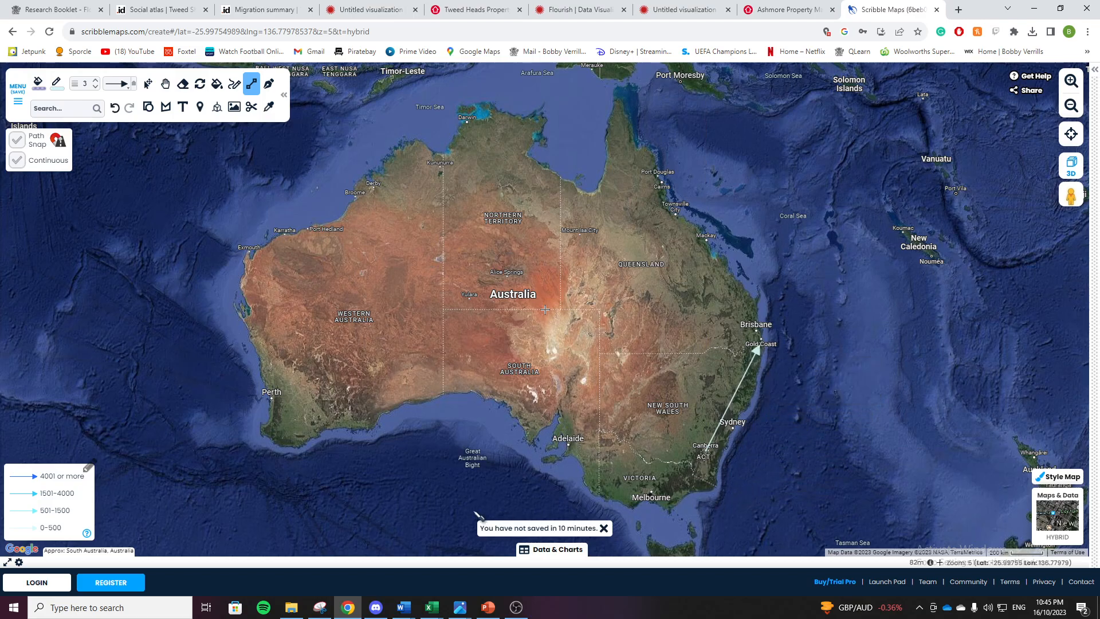
Using the workbook figures, draw 0-500 arrows from north-west Tasmania and from the Northern Territory to the Gold Coast
mouse_move(432, 609)
key(Down)
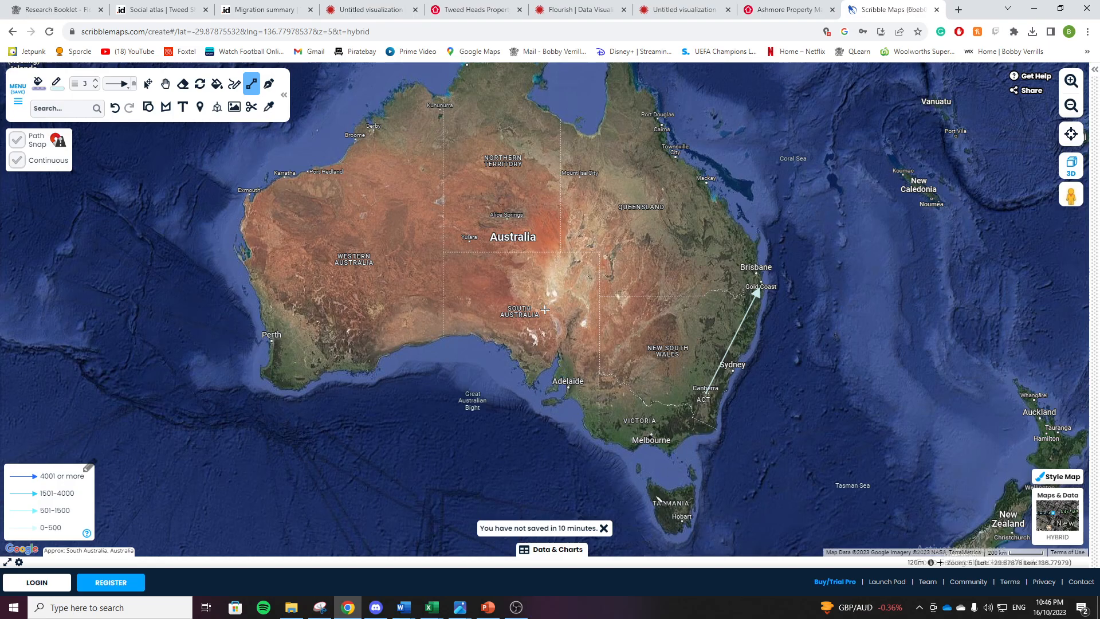
mouse_move(648, 488)
mouse_down()
mouse_move(691, 387)
mouse_move(753, 290)
mouse_up()
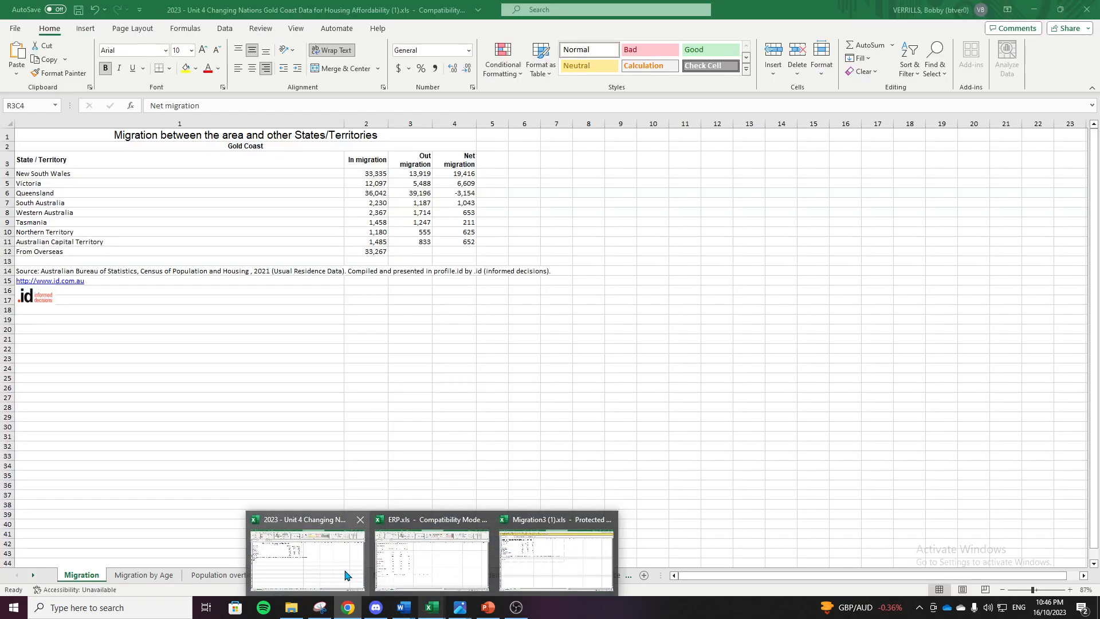
mouse_move(392, 570)
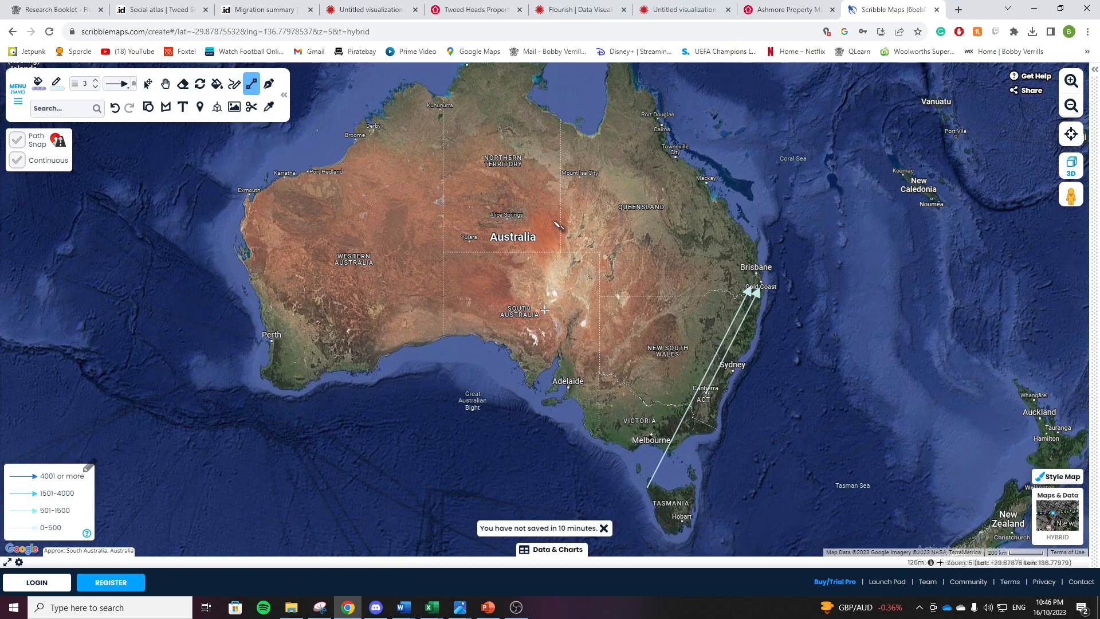
mouse_move(499, 149)
mouse_down()
mouse_move(716, 277)
mouse_move(759, 283)
mouse_up()
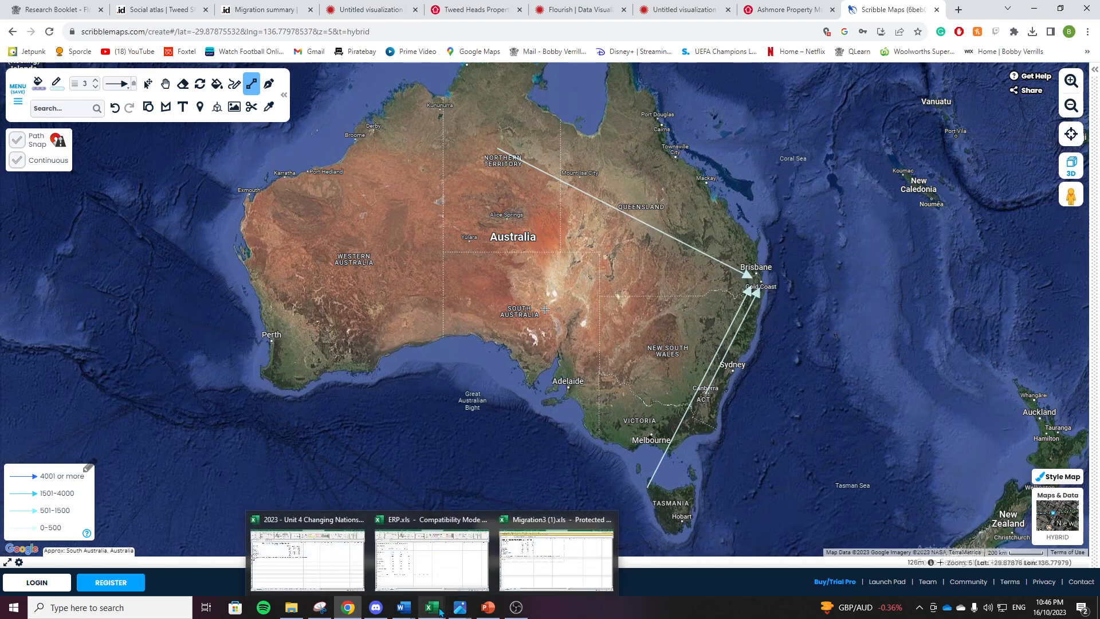
Using the workbook figures, draw 0-500 arrows from Western Australia and from South Australia to the Gold Coast
mouse_move(395, 570)
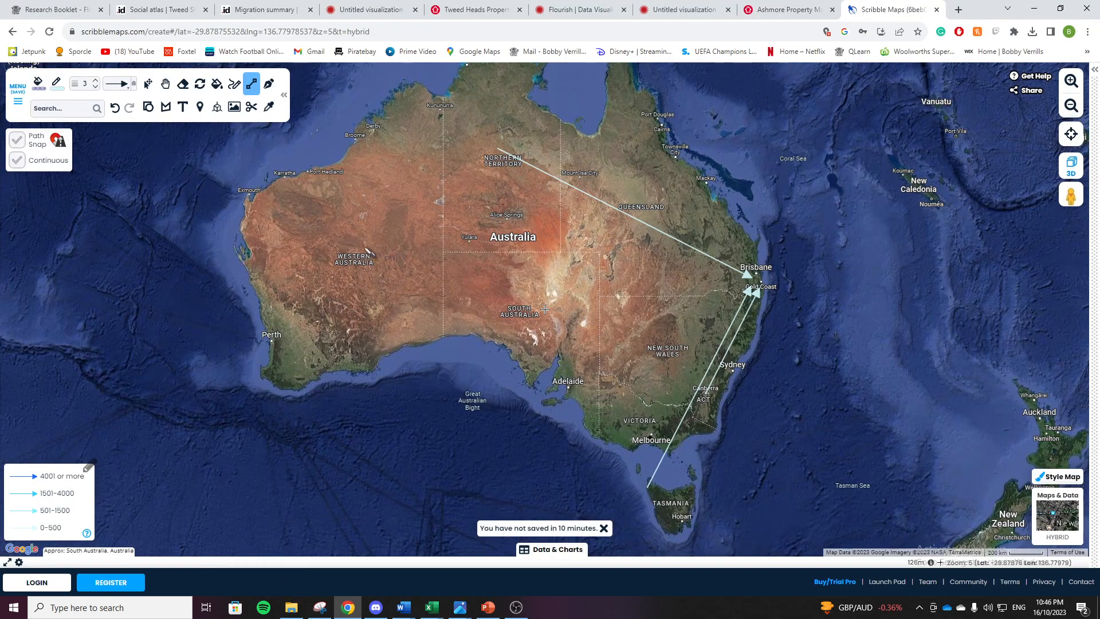
mouse_move(339, 248)
mouse_down()
mouse_move(571, 279)
mouse_move(739, 278)
mouse_move(743, 288)
mouse_up()
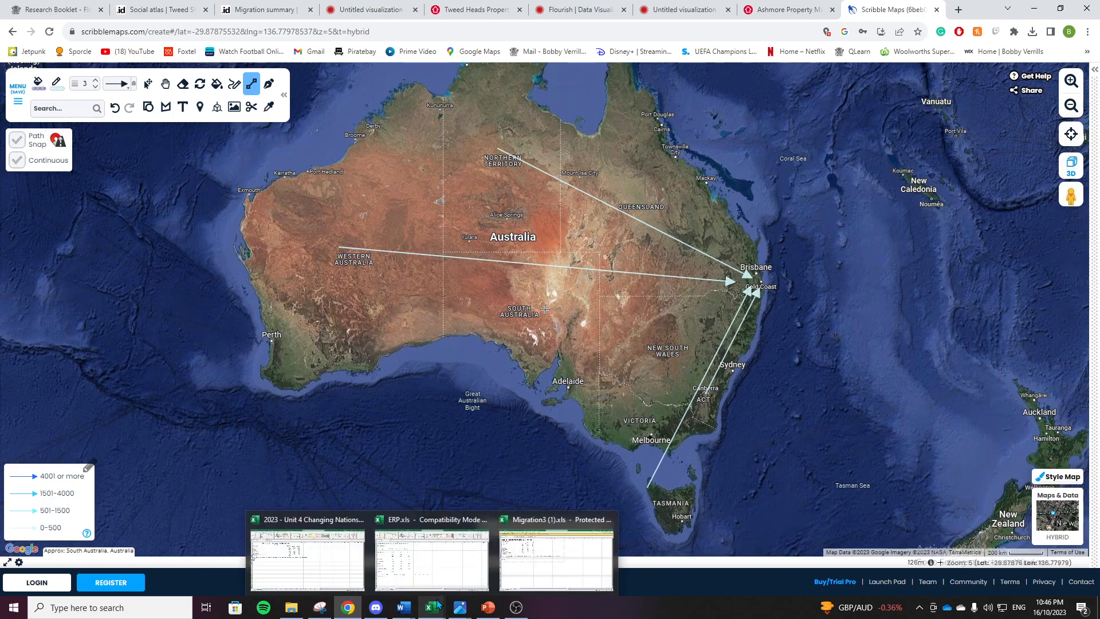
click(430, 579)
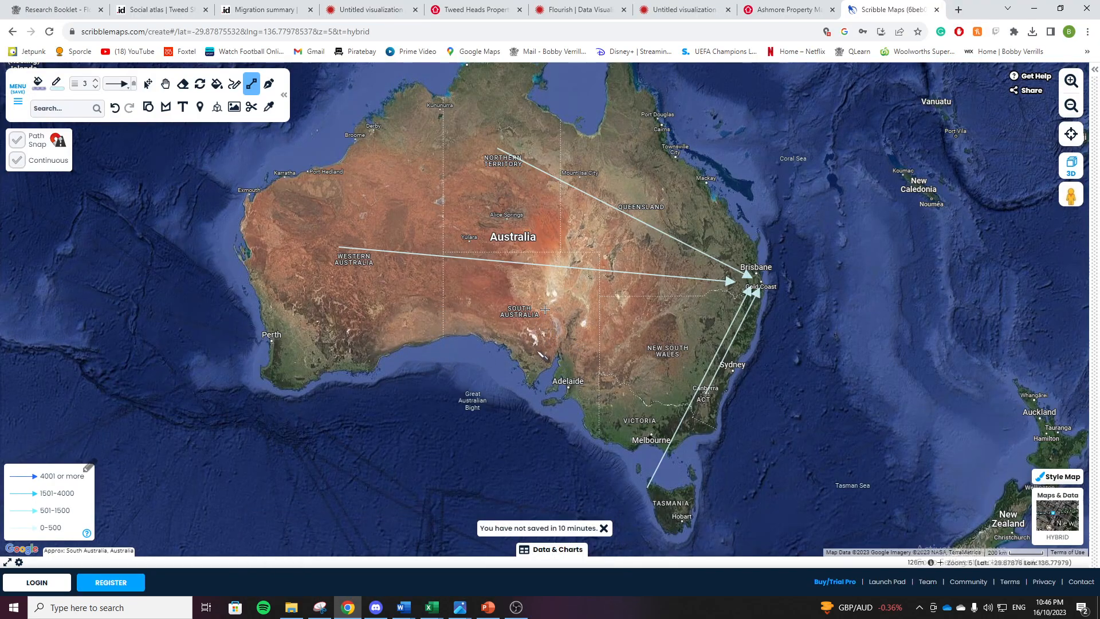
mouse_move(534, 358)
mouse_down()
mouse_move(614, 336)
mouse_move(686, 294)
mouse_move(745, 293)
mouse_up()
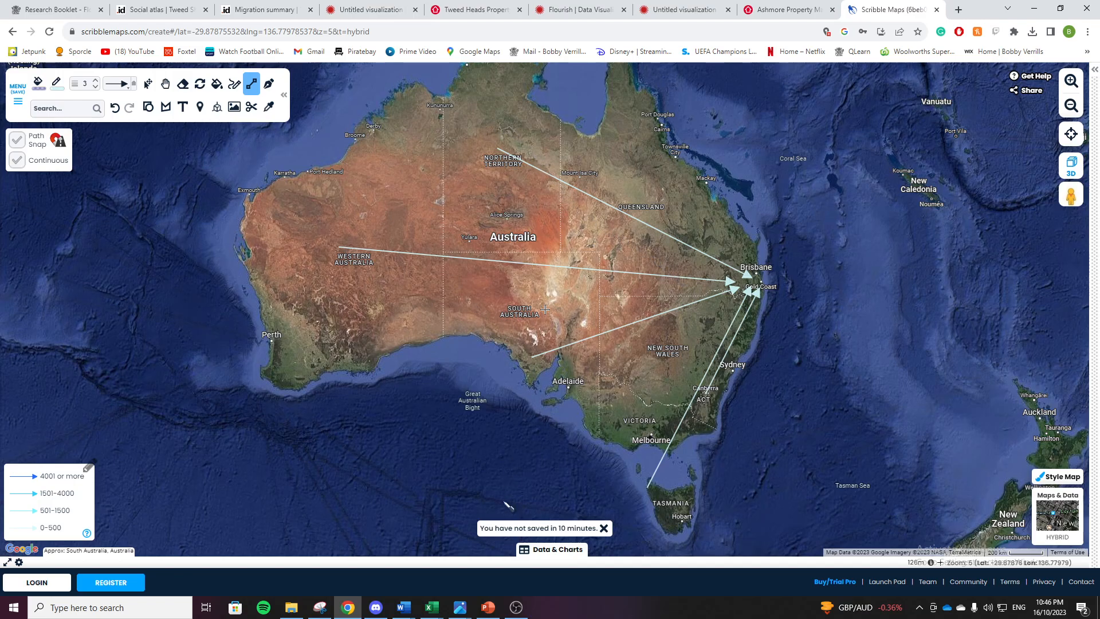
Draw a 501-1500 arrow about 1,154 km long from Victoria to the Gold Coast, based on the workbook data
mouse_move(431, 611)
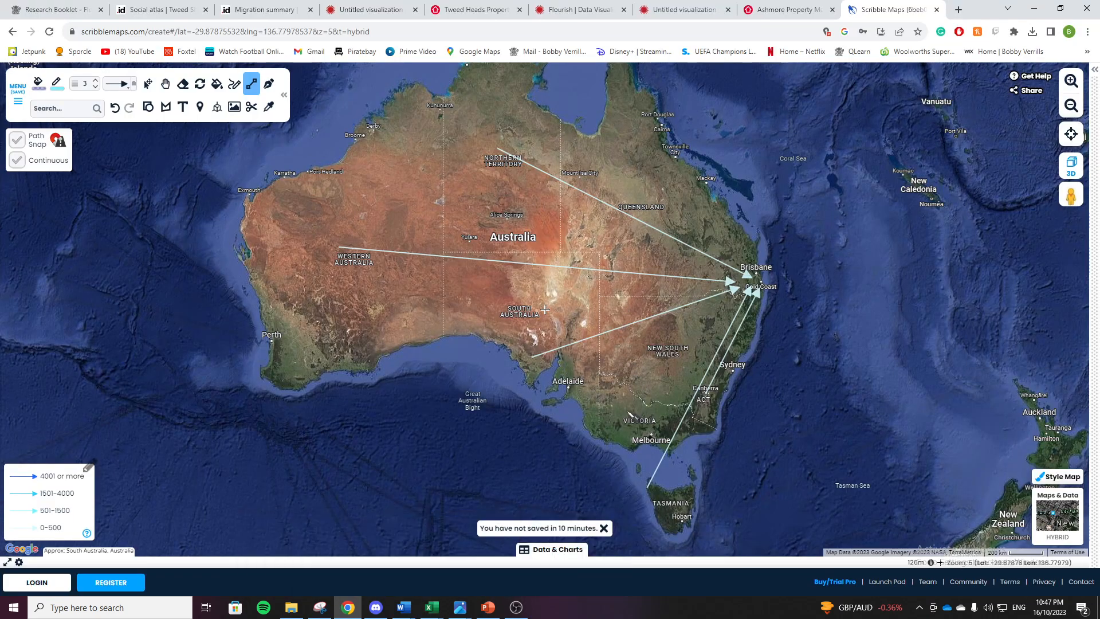
click(624, 411)
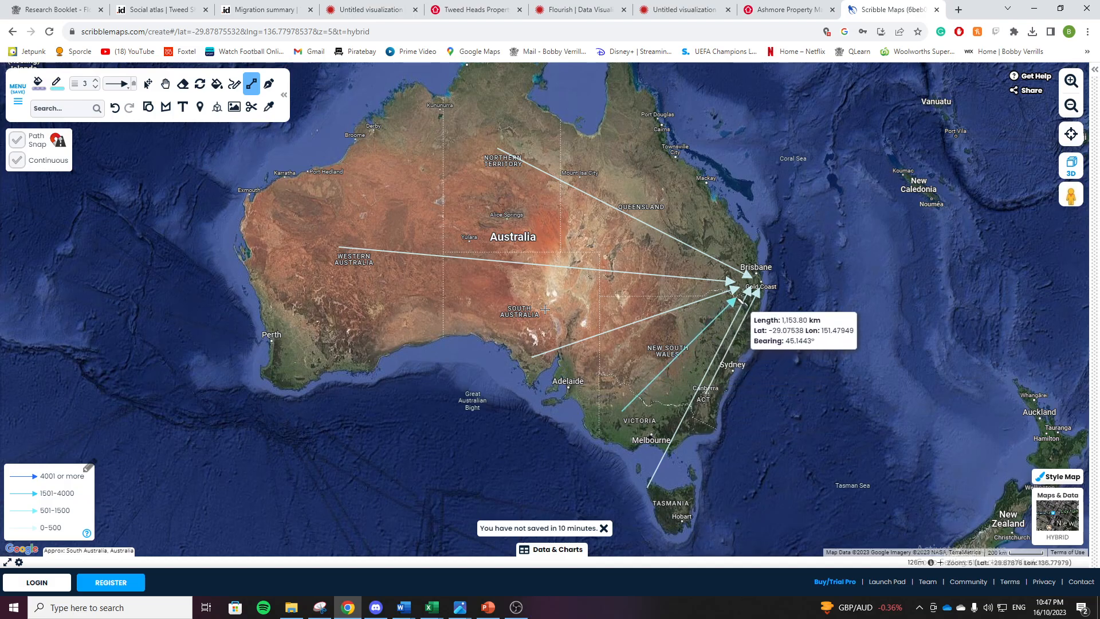
double_click(742, 296)
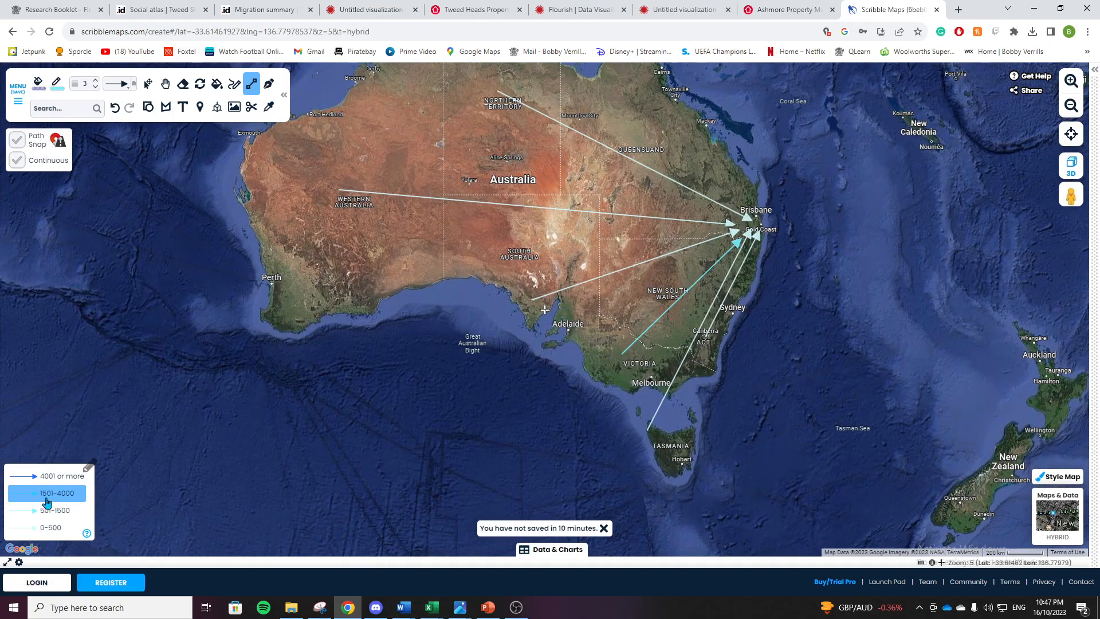
Draw a 1501-4000 arrow from the Pacific Ocean east of Australia to the Gold Coast for overseas migration
click(48, 497)
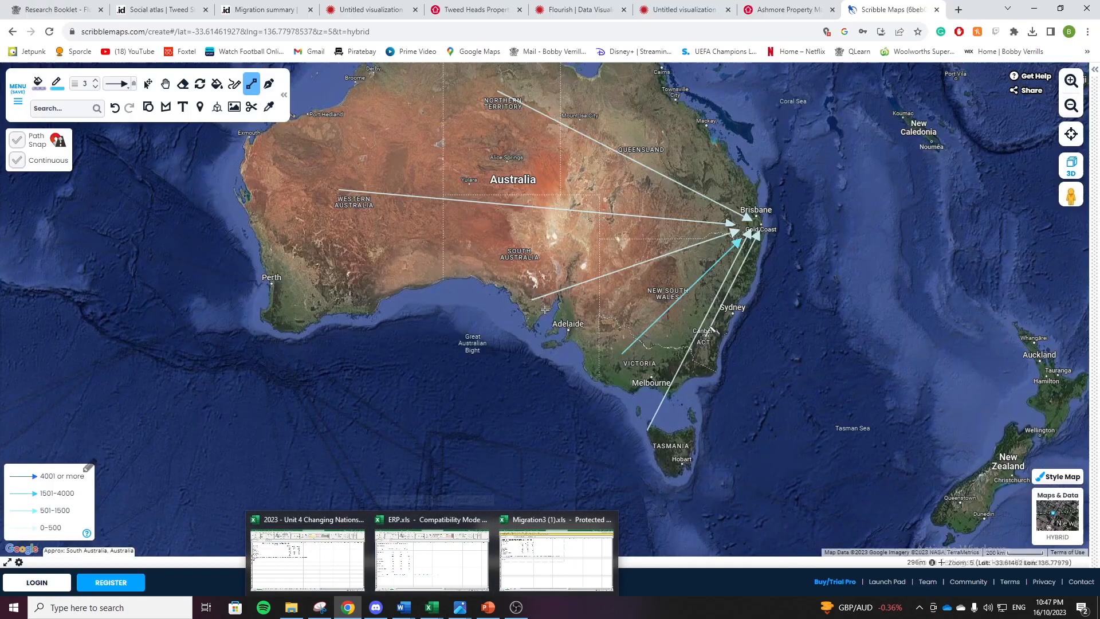
click(1035, 168)
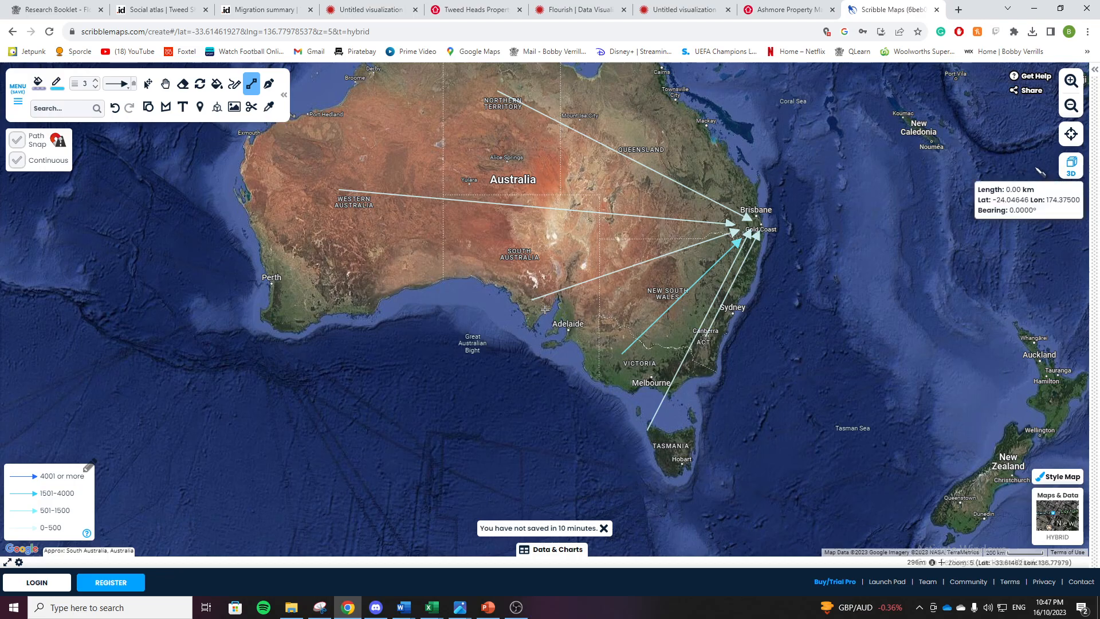
click(770, 240)
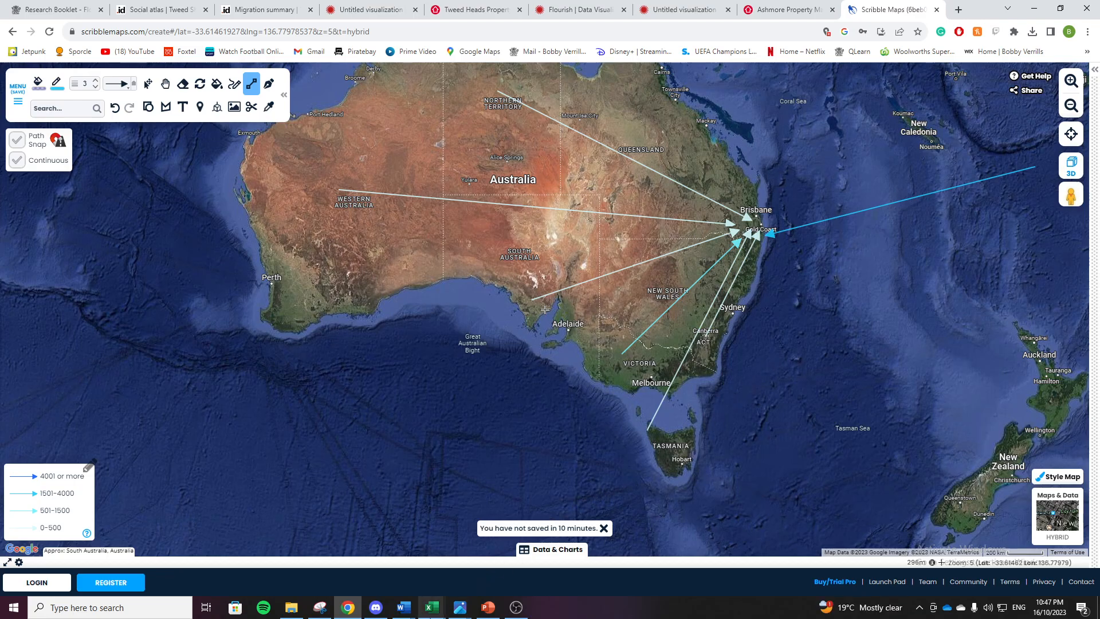
Using the workbook figures, draw 4001-or-more arrows to the Gold Coast from New South Wales and from Queensland, the latter about 839 km long
mouse_move(431, 607)
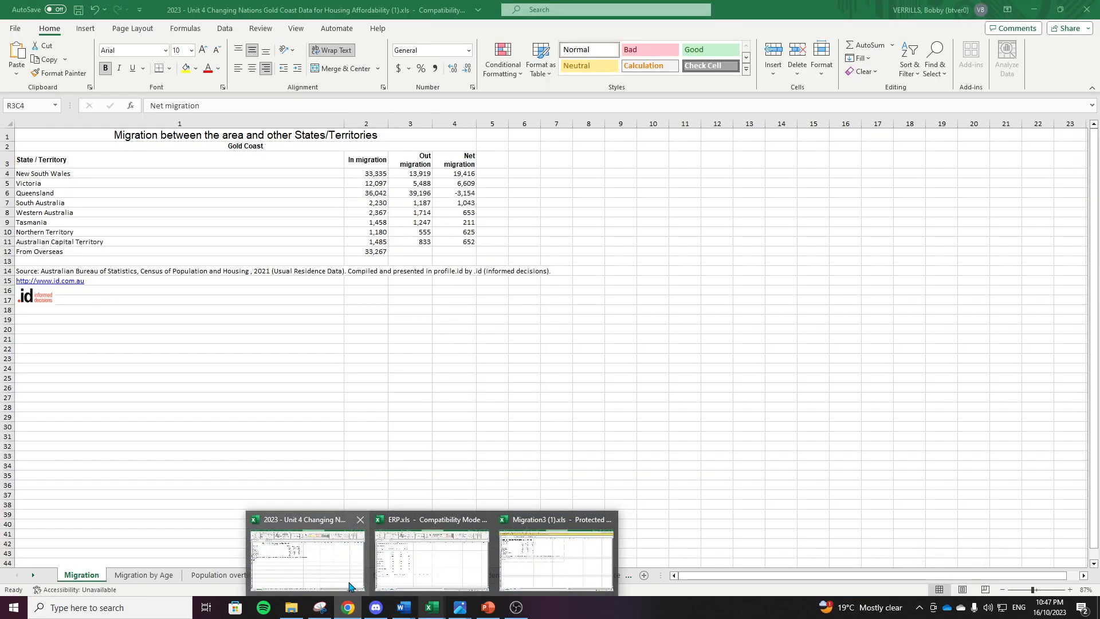
mouse_move(412, 576)
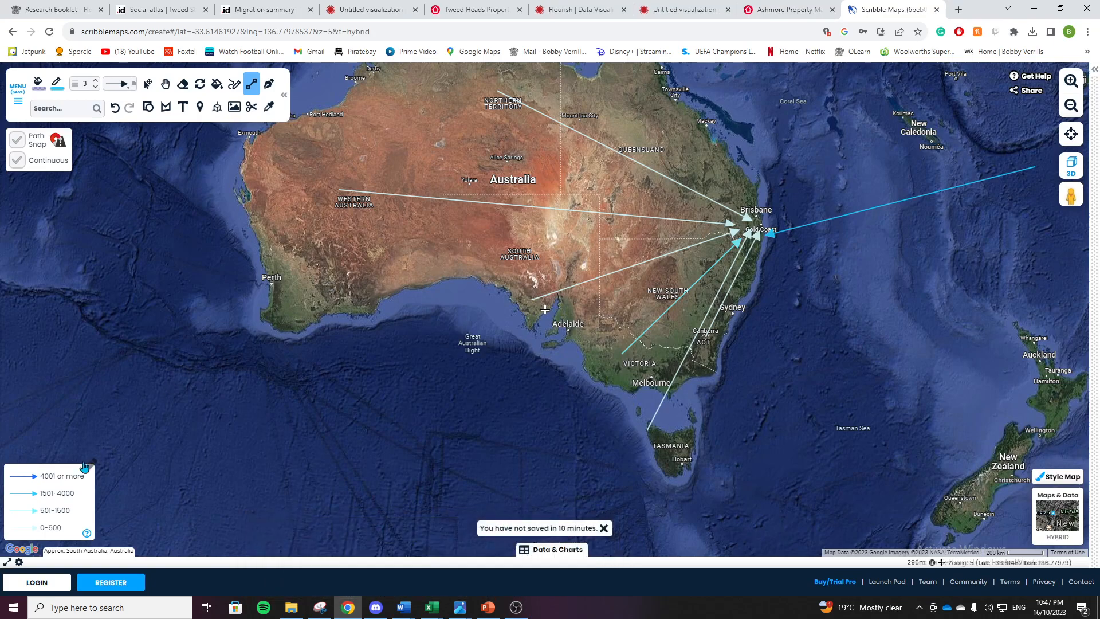
click(664, 280)
click(742, 233)
click(691, 136)
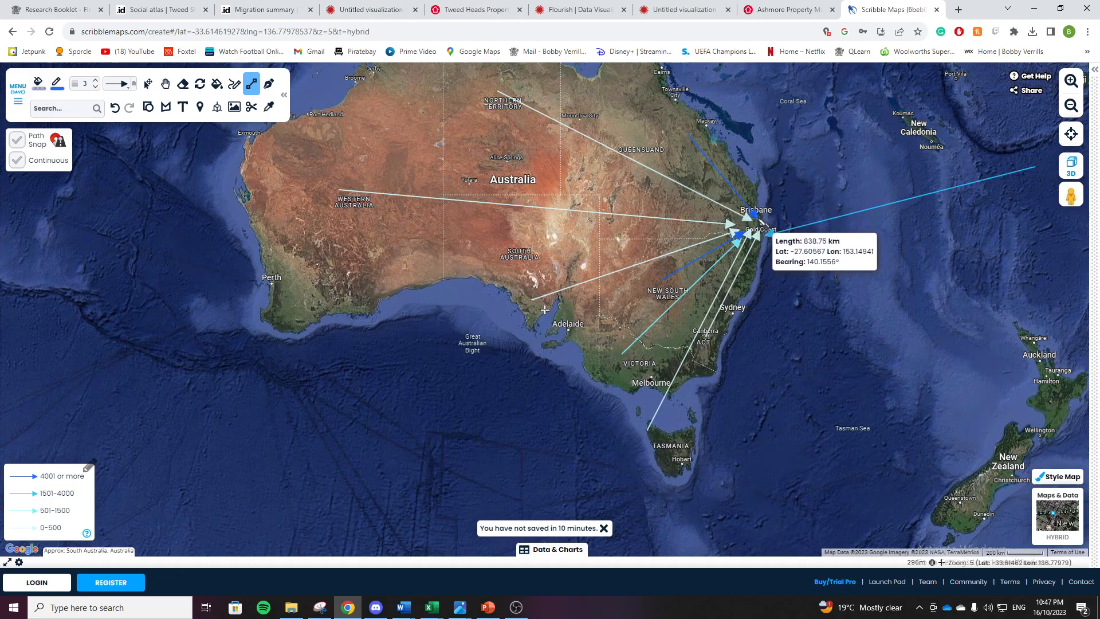
click(760, 218)
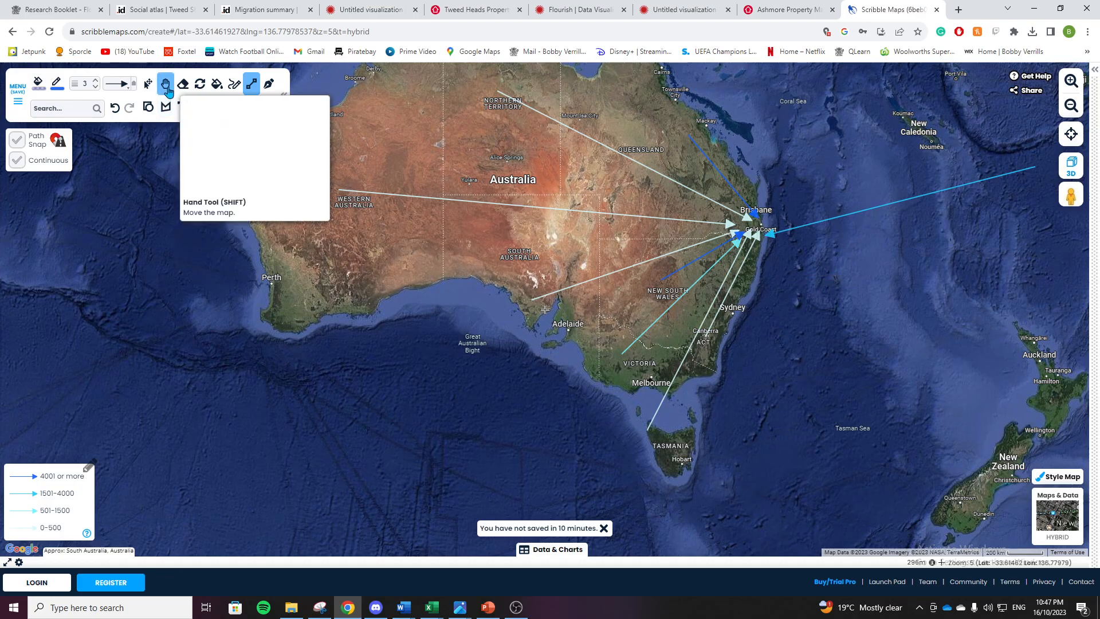
Bring all of mainland Australia into view and capture the flow map area with Snipping Tool, then minimise the capture window
click(166, 86)
drag(230, 226, 246, 314)
scroll(216, 320, down, 1)
scroll(246, 327, up, 1)
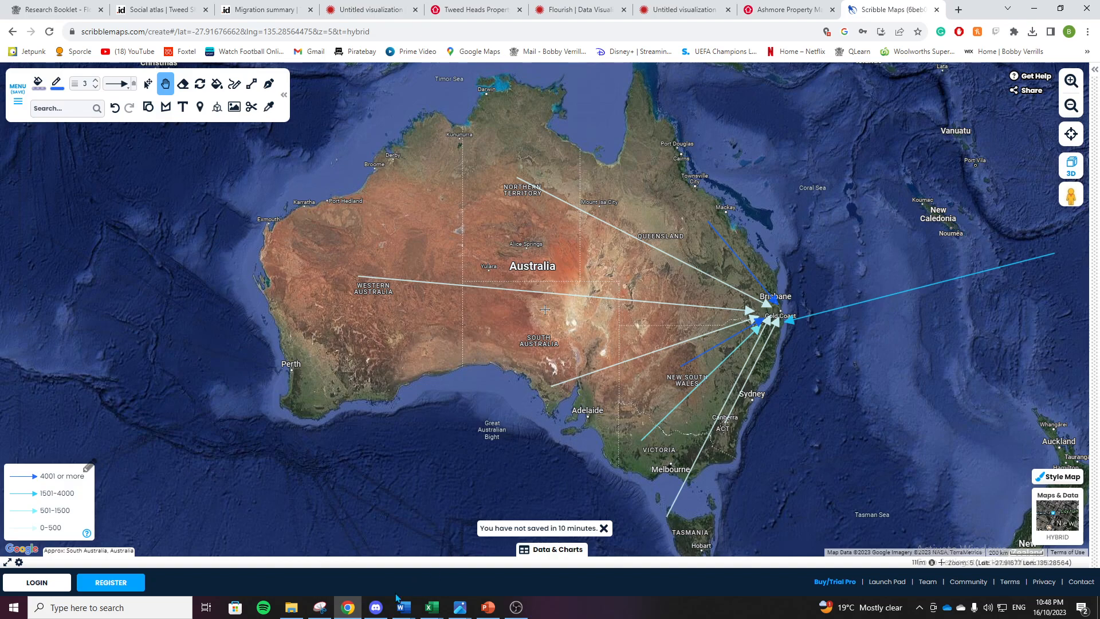
click(319, 607)
click(143, 62)
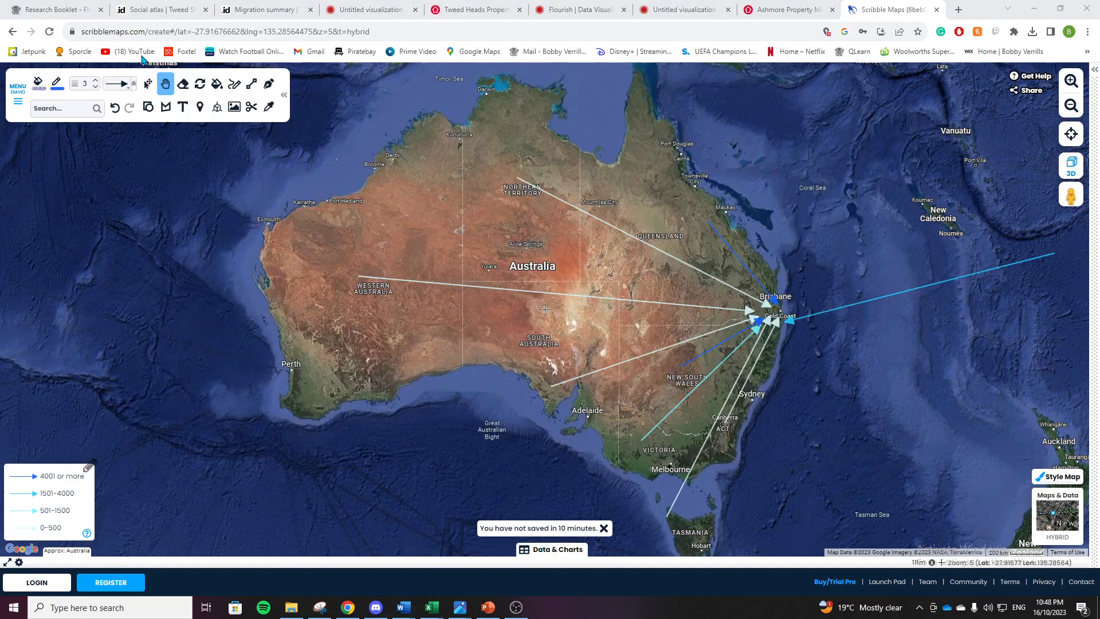
drag(82, 134, 910, 446)
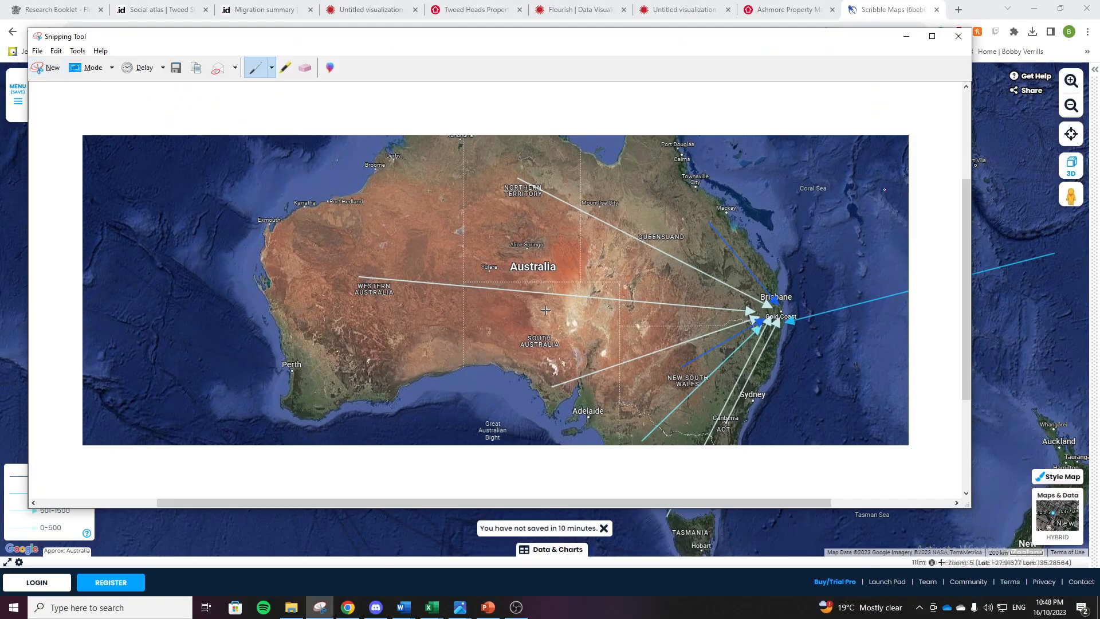
click(906, 36)
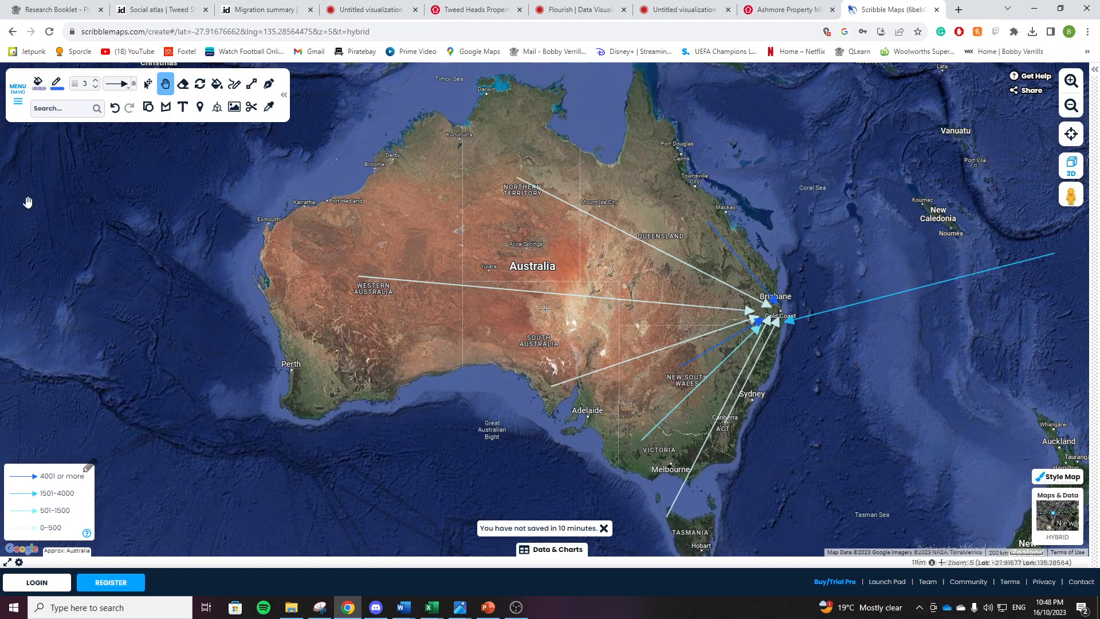
Choose Image/PDF as the file type for exporting the map, then dismiss the export options
click(19, 104)
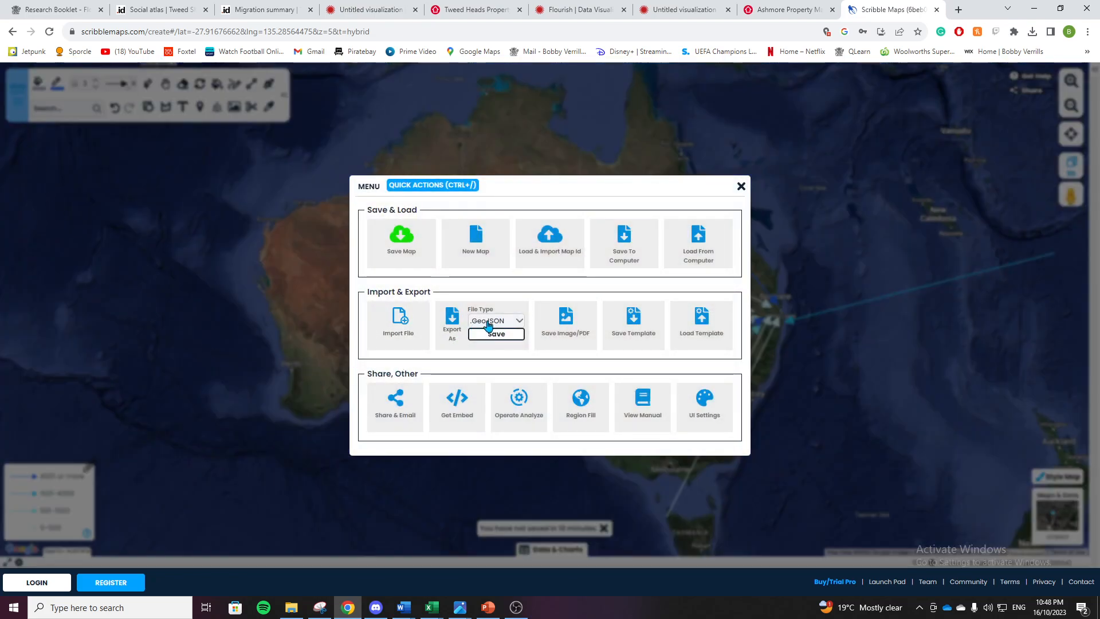
click(500, 321)
click(509, 345)
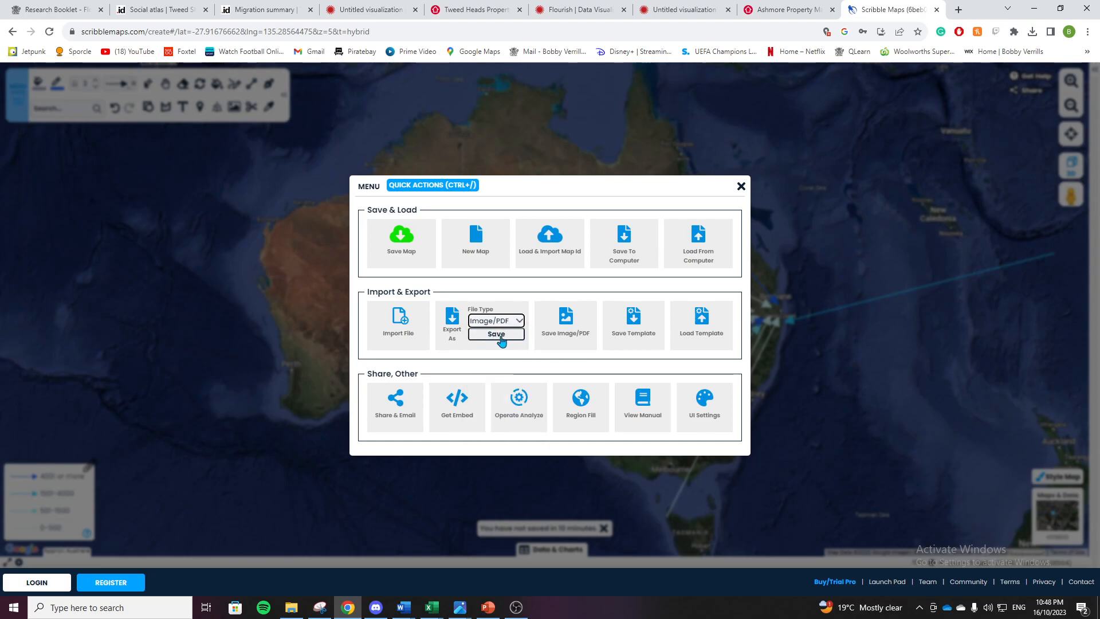
click(742, 187)
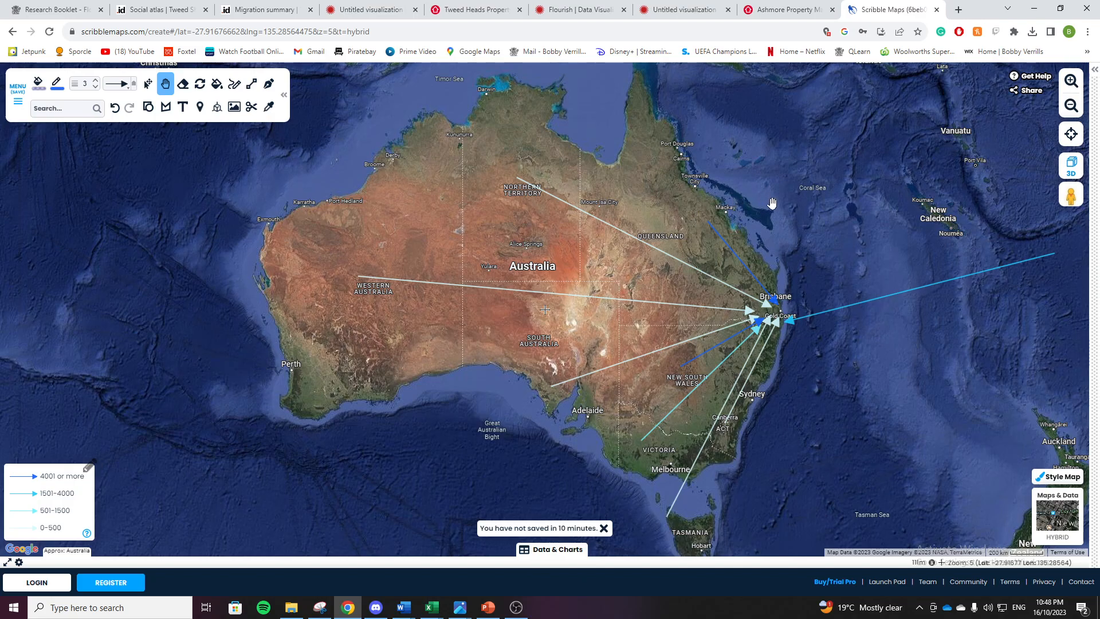
Examine the Queensland arrow up close and the full set of migration arrows across Australia
scroll(736, 229, up, 4)
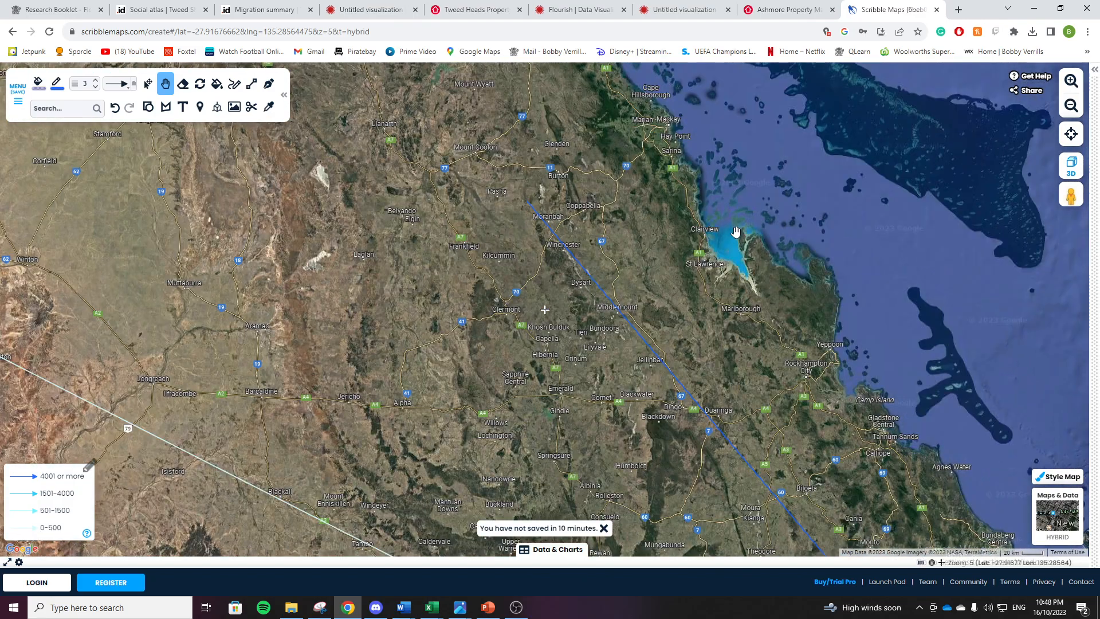
scroll(738, 232, down, 1)
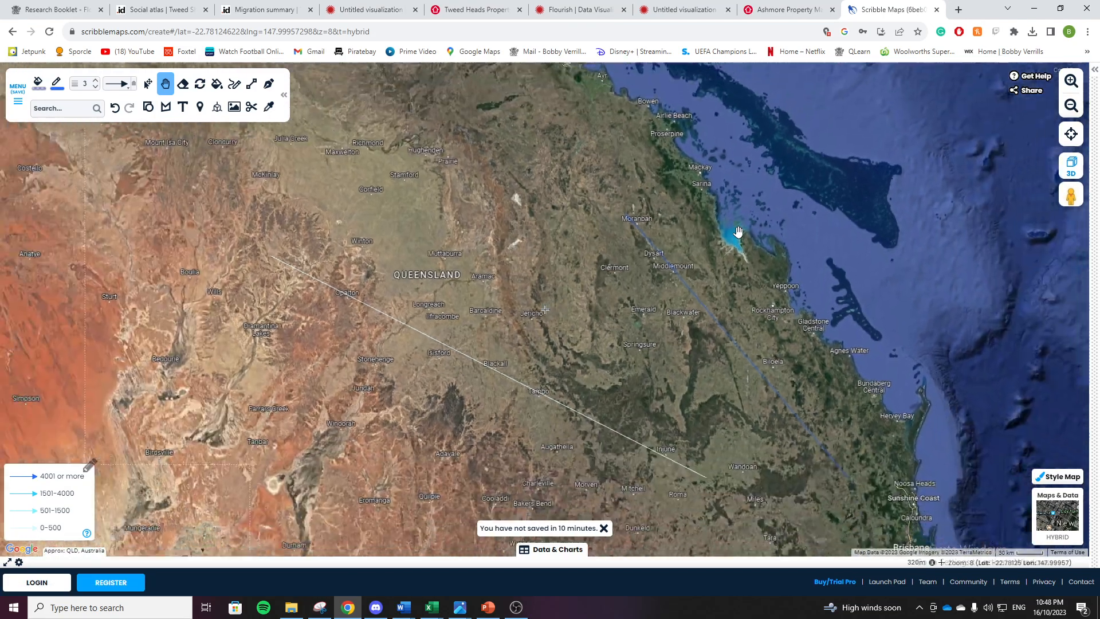
scroll(738, 231, down, 4)
scroll(741, 233, up, 2)
scroll(741, 234, down, 2)
scroll(591, 250, up, 1)
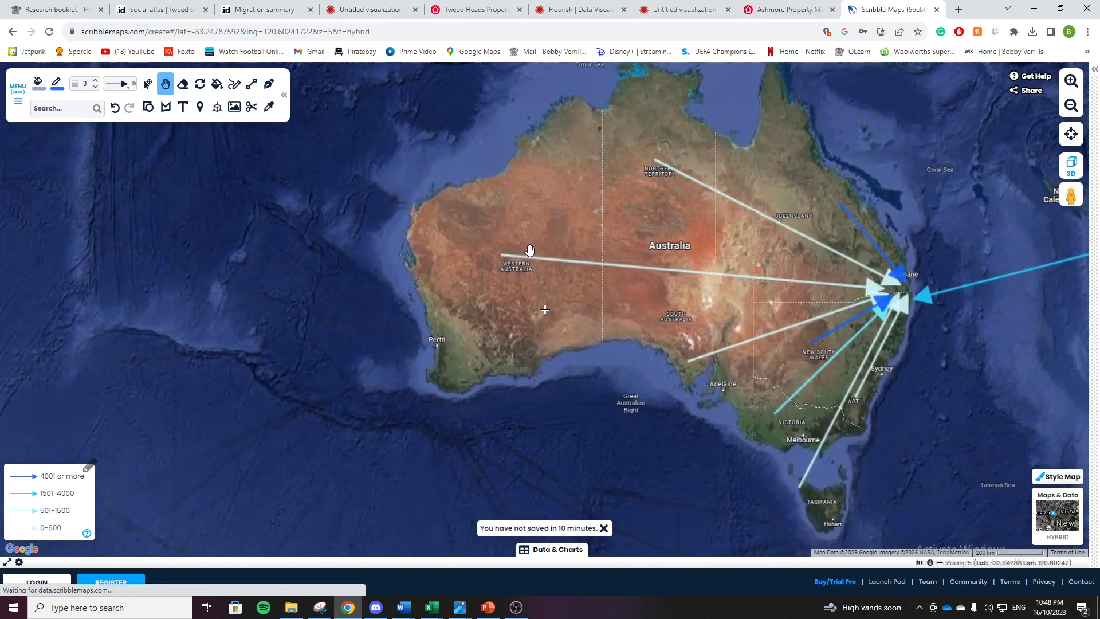
drag(533, 214, 436, 245)
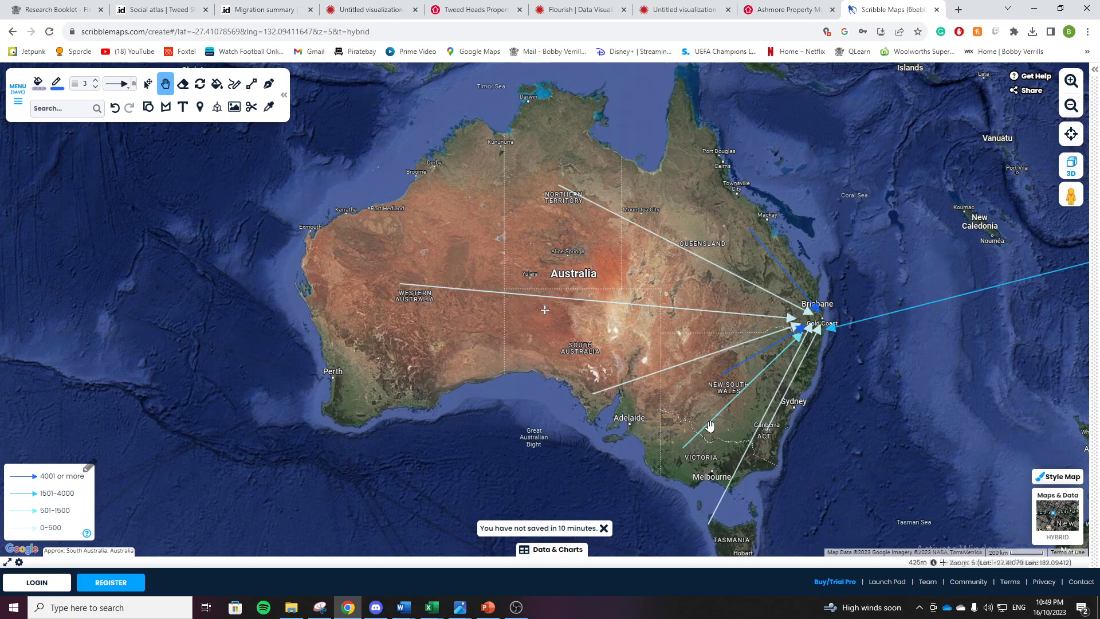
mouse_move(434, 611)
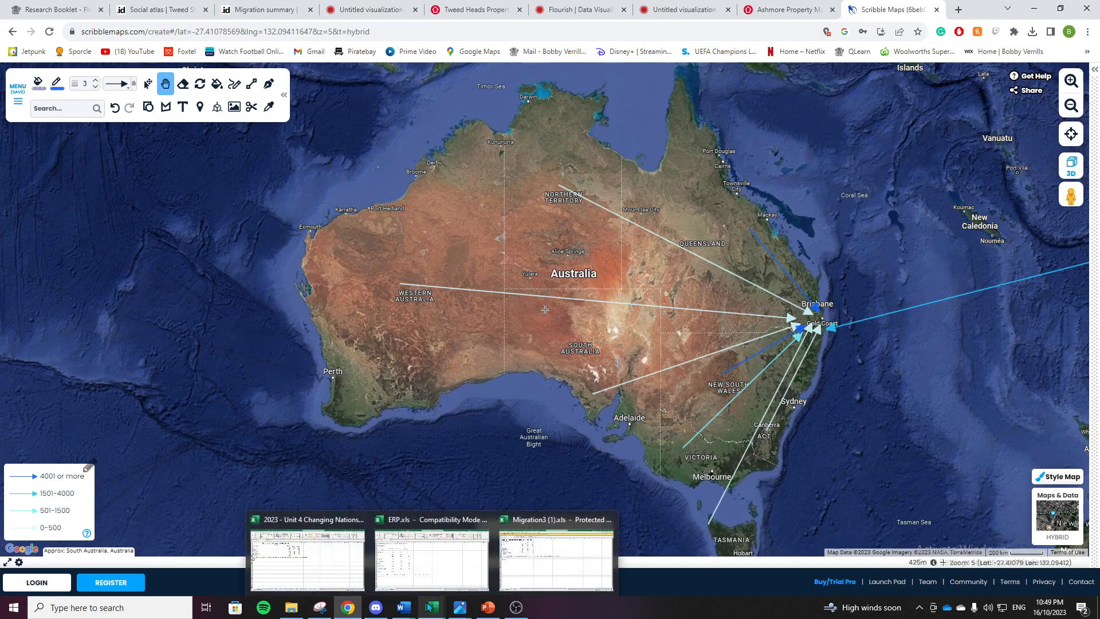